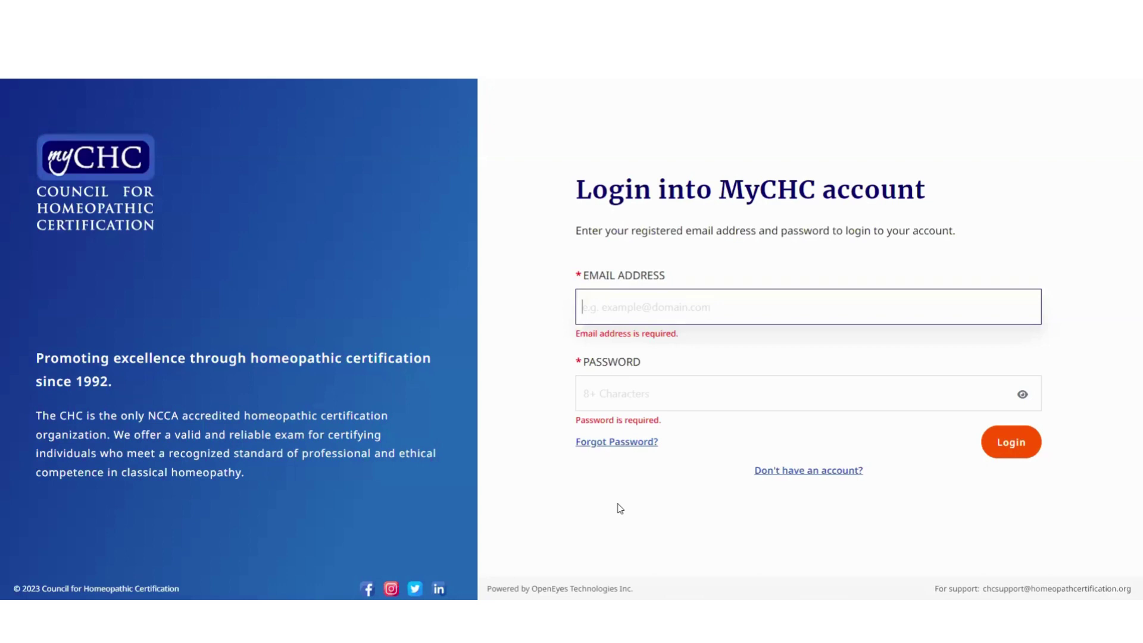
# Start a new account, fill in name and contact details, and choose Formal Education: International
pyautogui.click(811, 473)
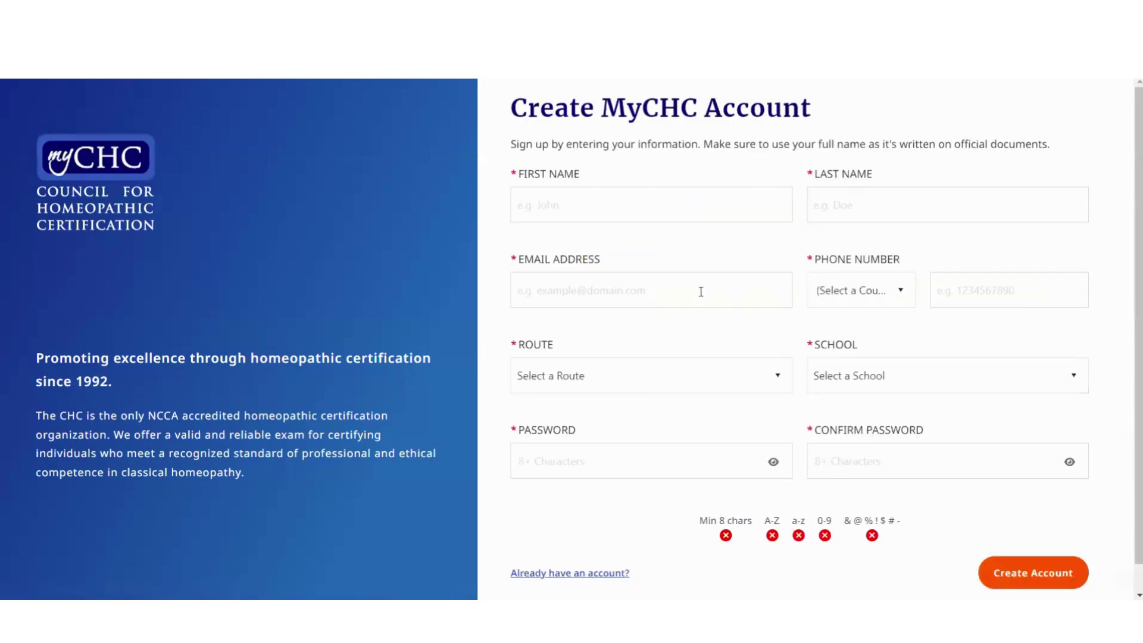
pyautogui.click(612, 208)
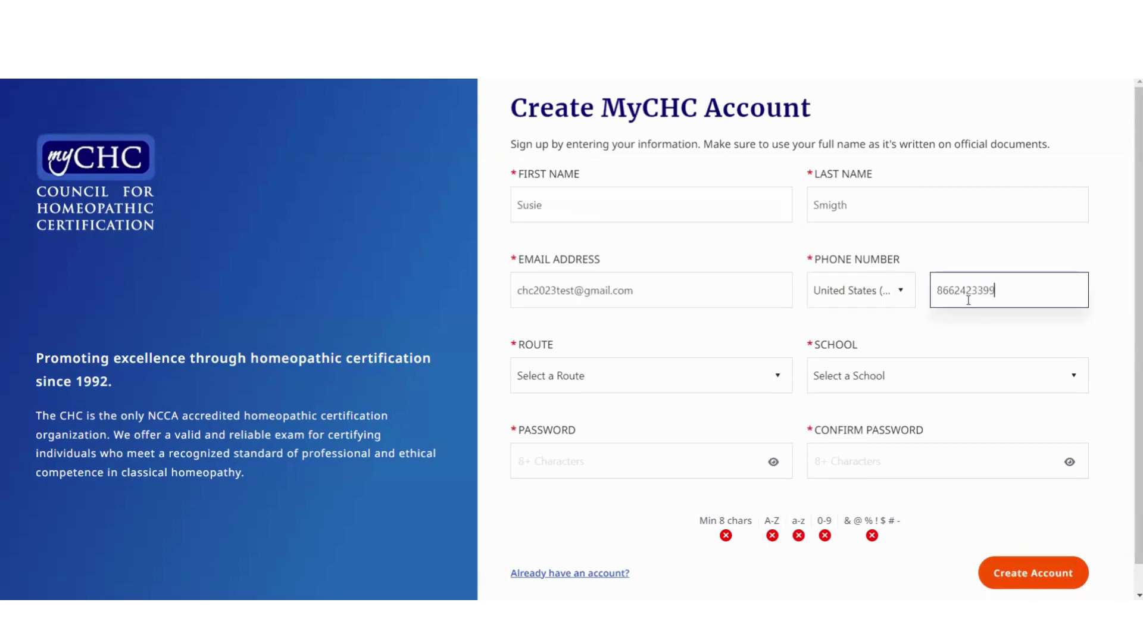
pyautogui.click(760, 375)
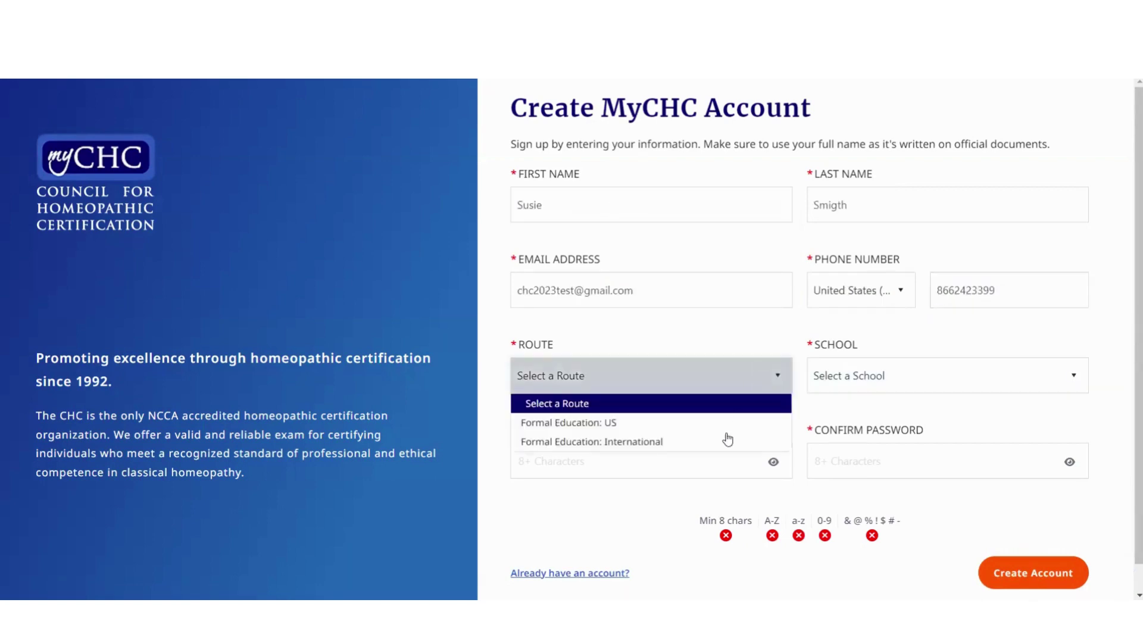
pyautogui.click(708, 444)
# Enter school 'My School', set and confirm a password, and submit the registration
pyautogui.click(870, 377)
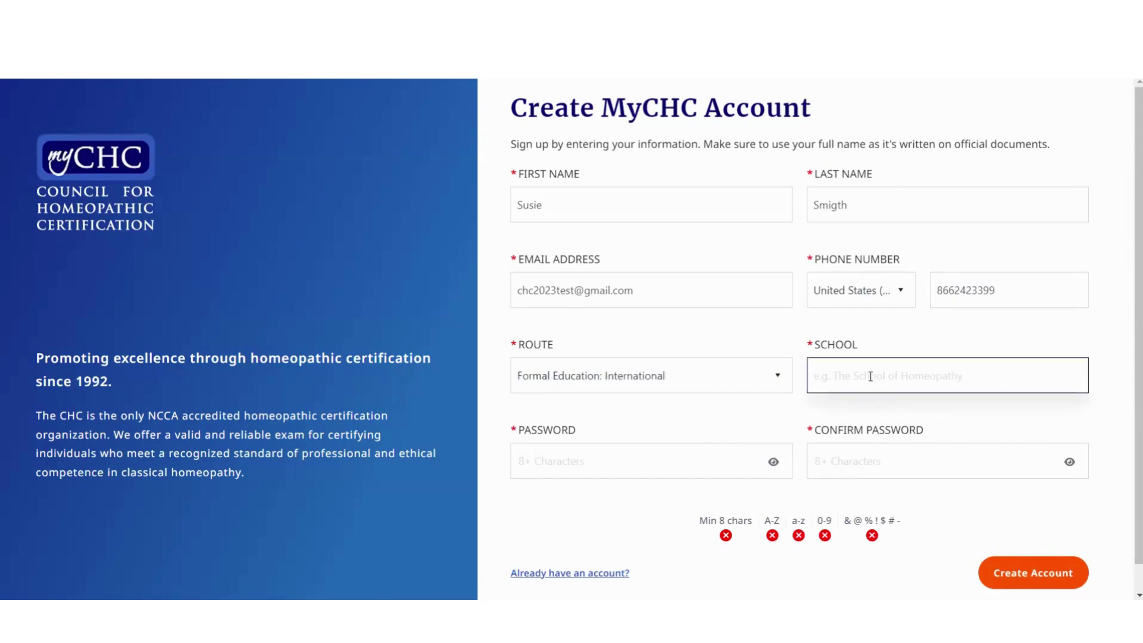
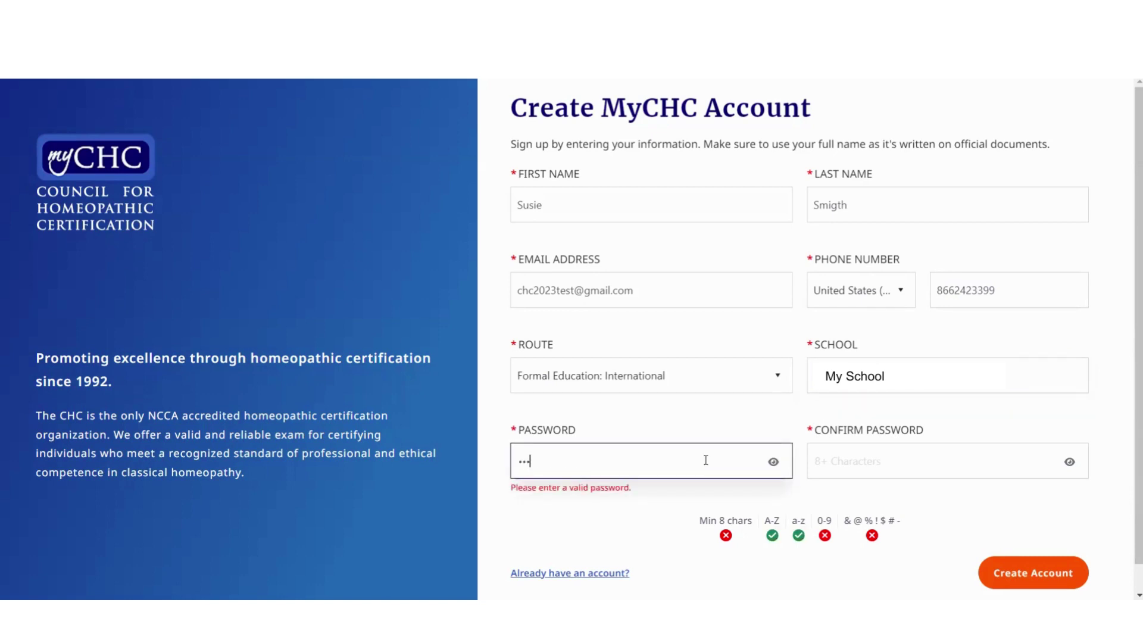
pyautogui.press('Tab')
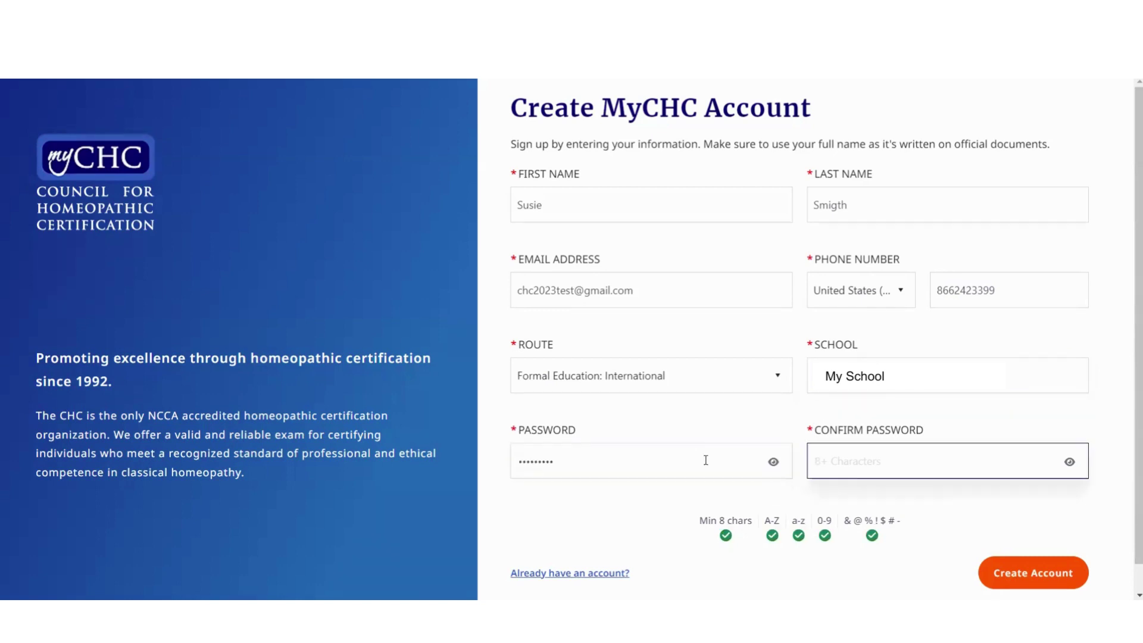
pyautogui.click(1022, 586)
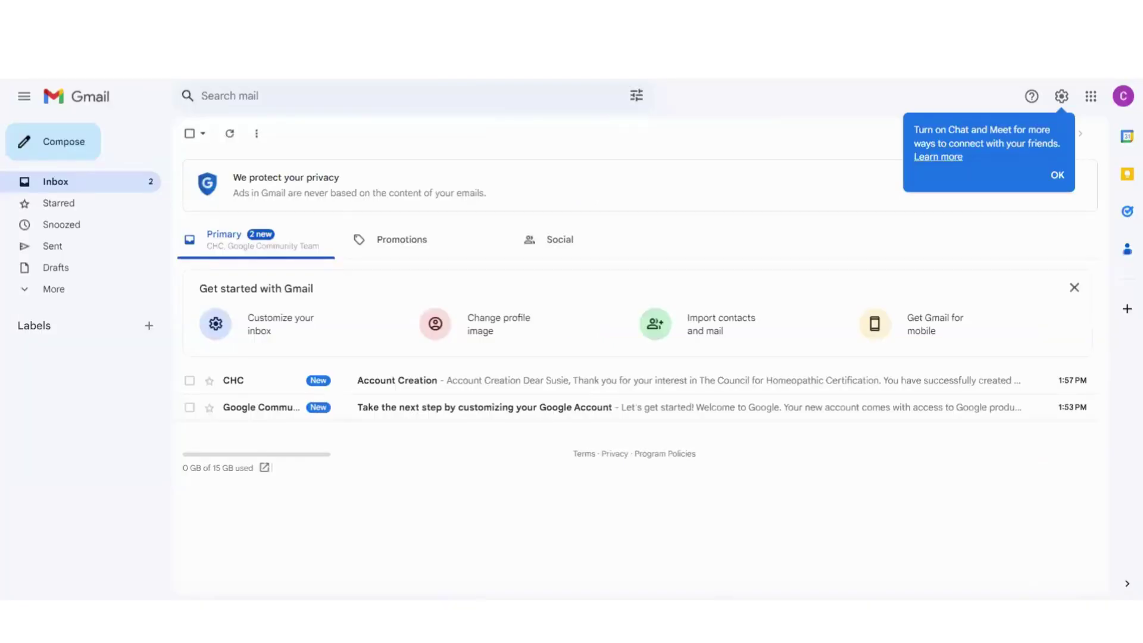
# Open CHC's Account Creation email and follow its activation link
pyautogui.click(415, 387)
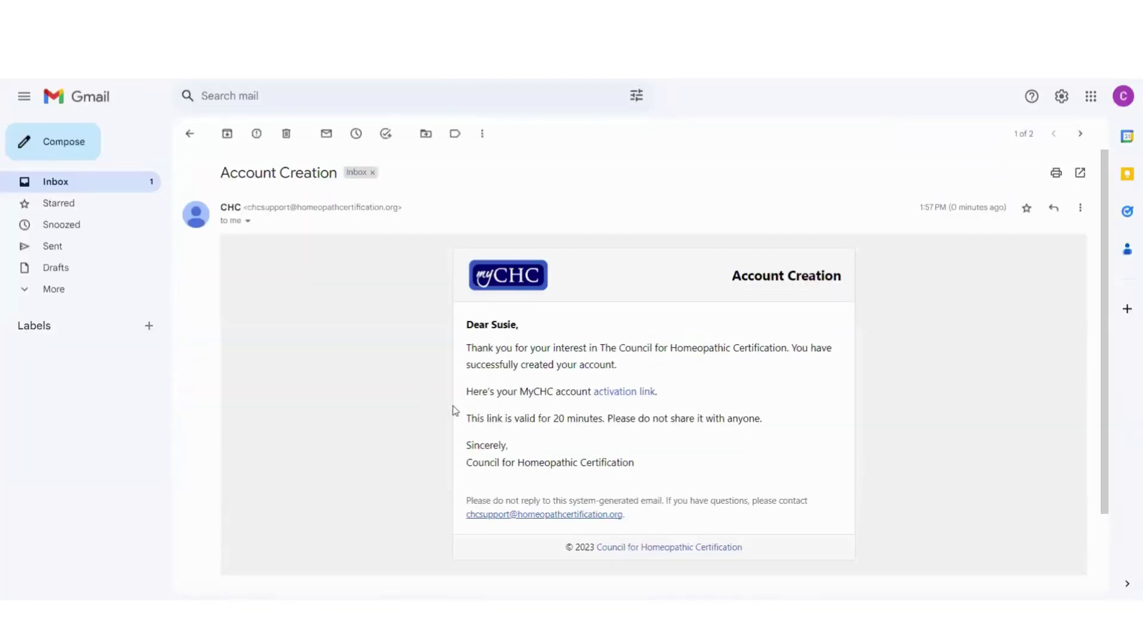
pyautogui.click(620, 393)
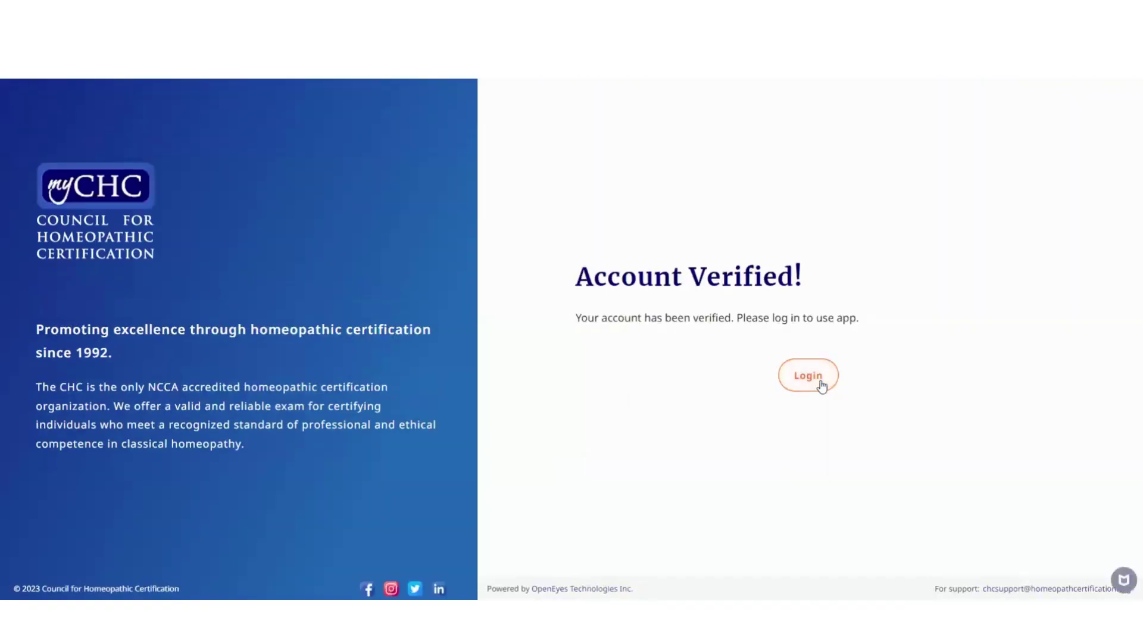
# Log in to MyCHC with the registered email address and the account password
pyautogui.click(822, 386)
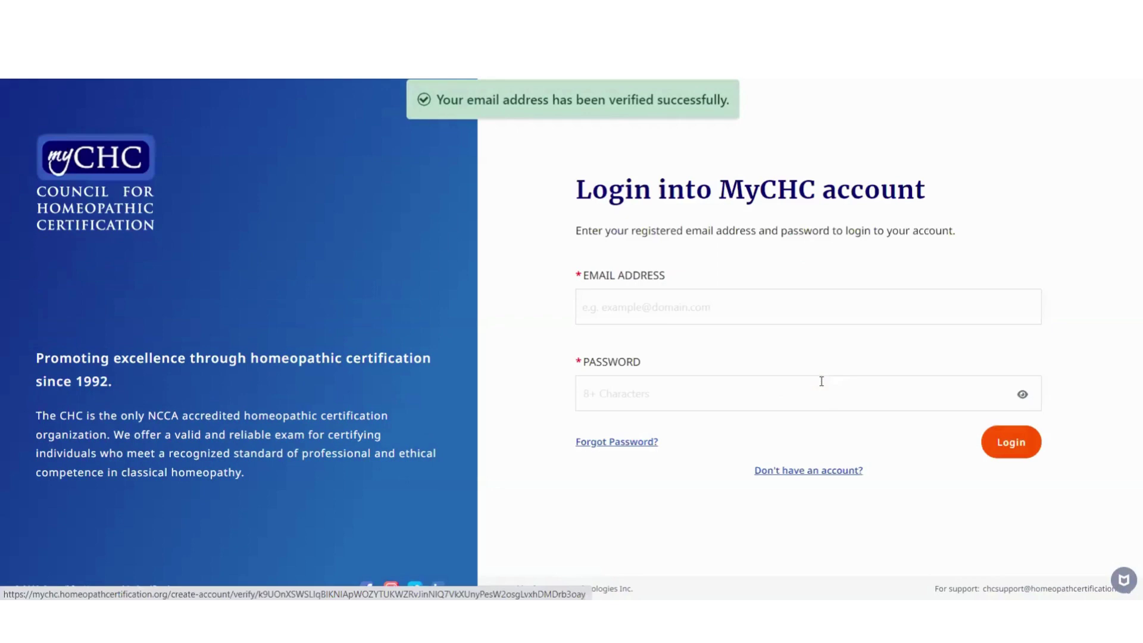
pyautogui.click(703, 305)
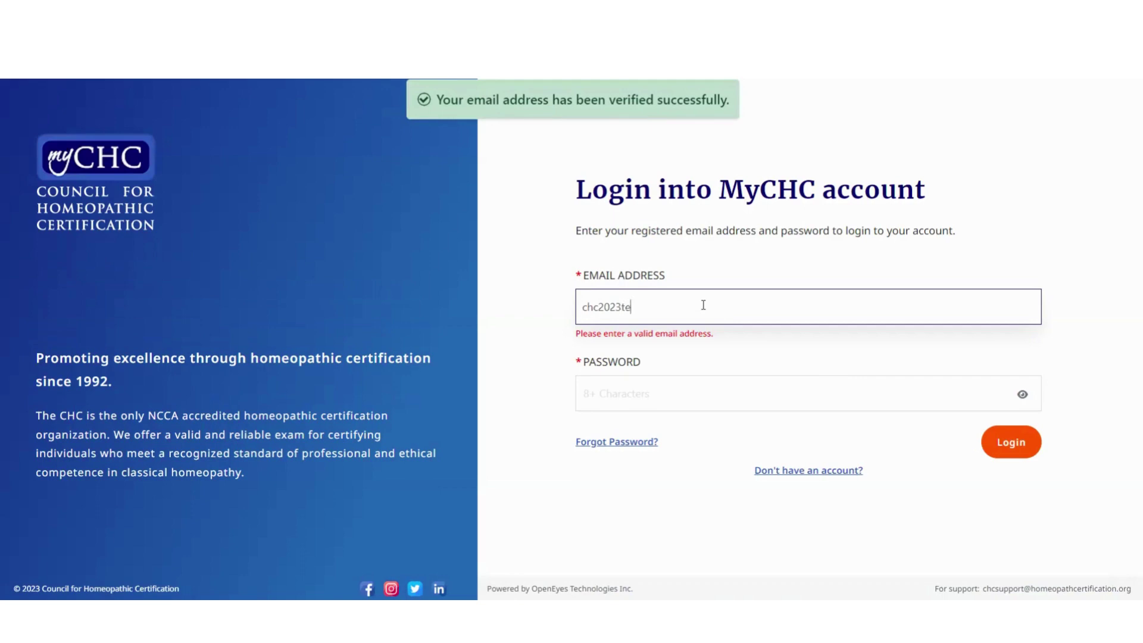
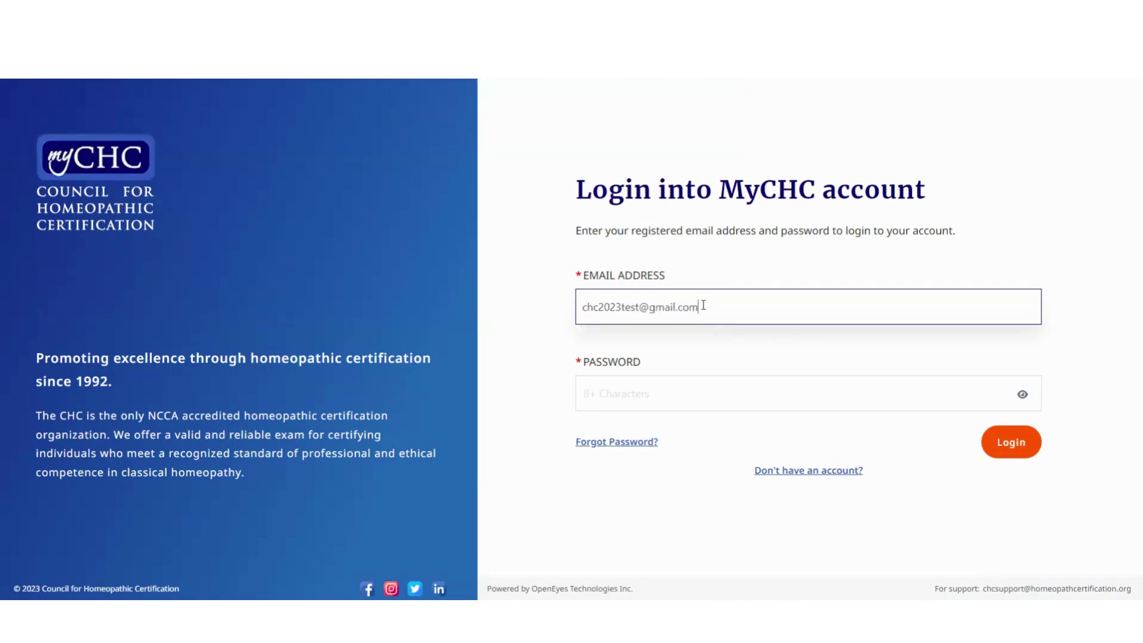
pyautogui.click(666, 391)
pyautogui.write('••')
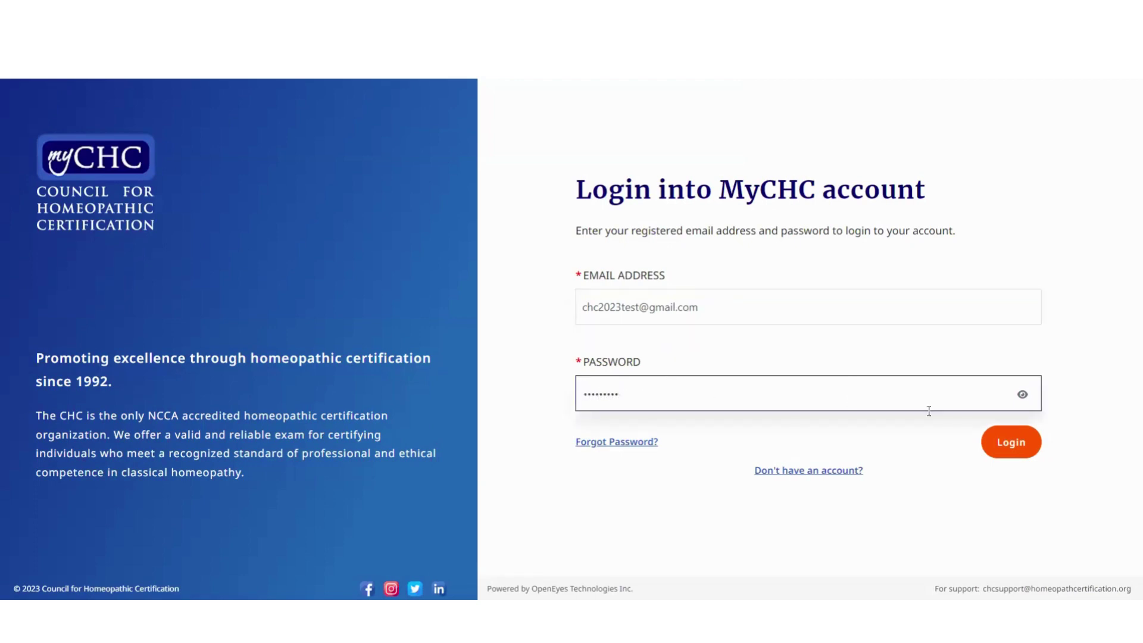
pyautogui.click(1006, 443)
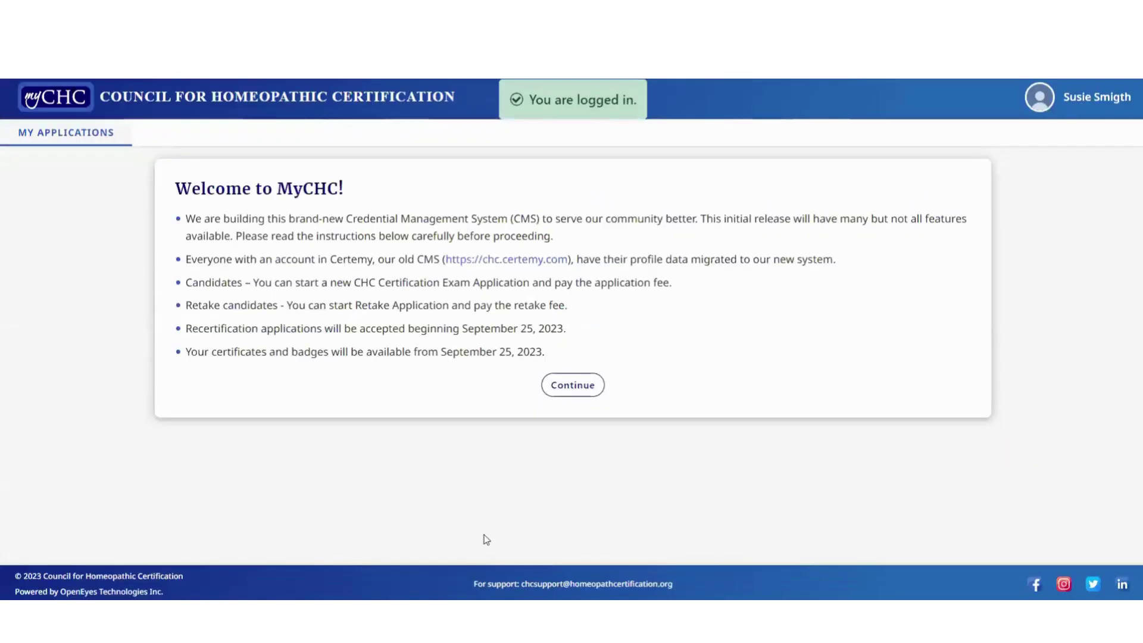
# Skip the welcome notices and save a United States mailing address under Address Information
pyautogui.click(580, 392)
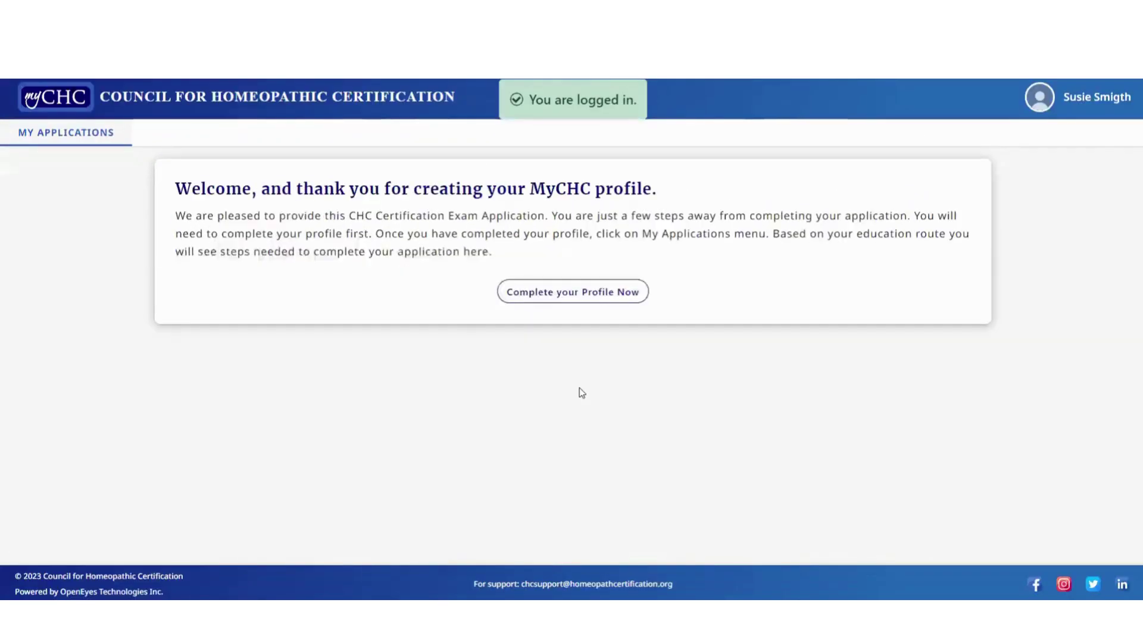
pyautogui.click(541, 295)
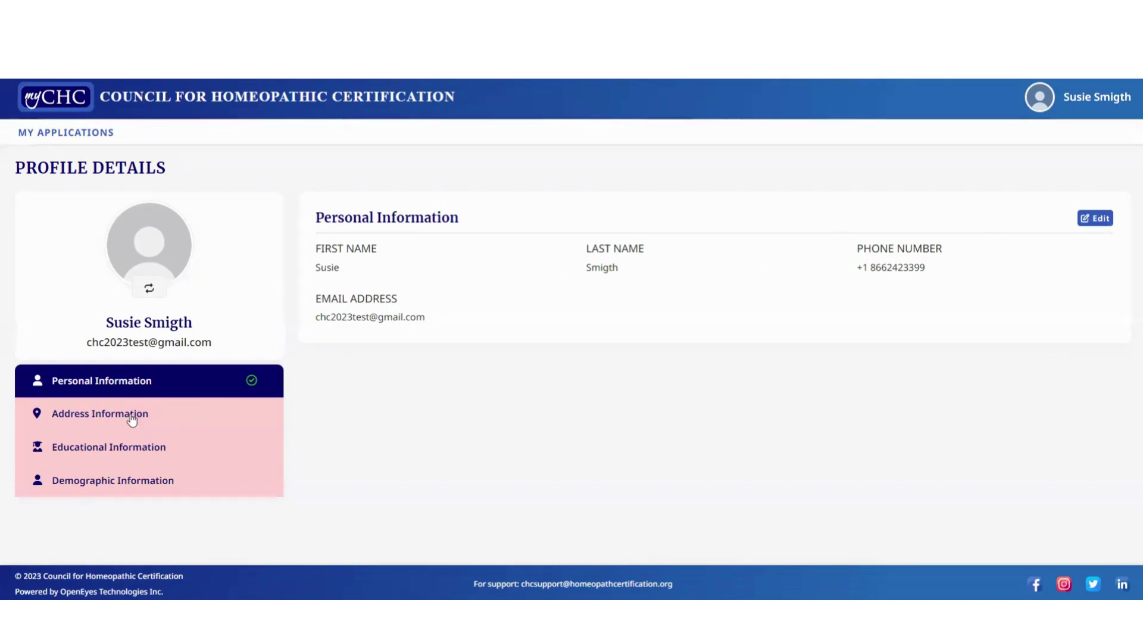
pyautogui.click(132, 415)
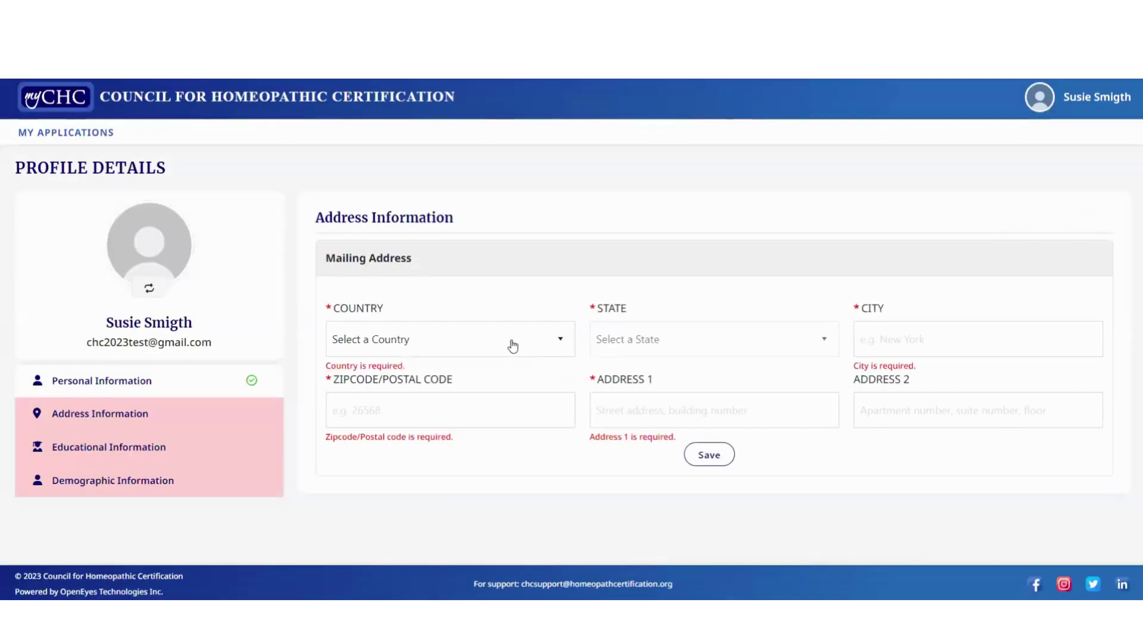
pyautogui.click(510, 342)
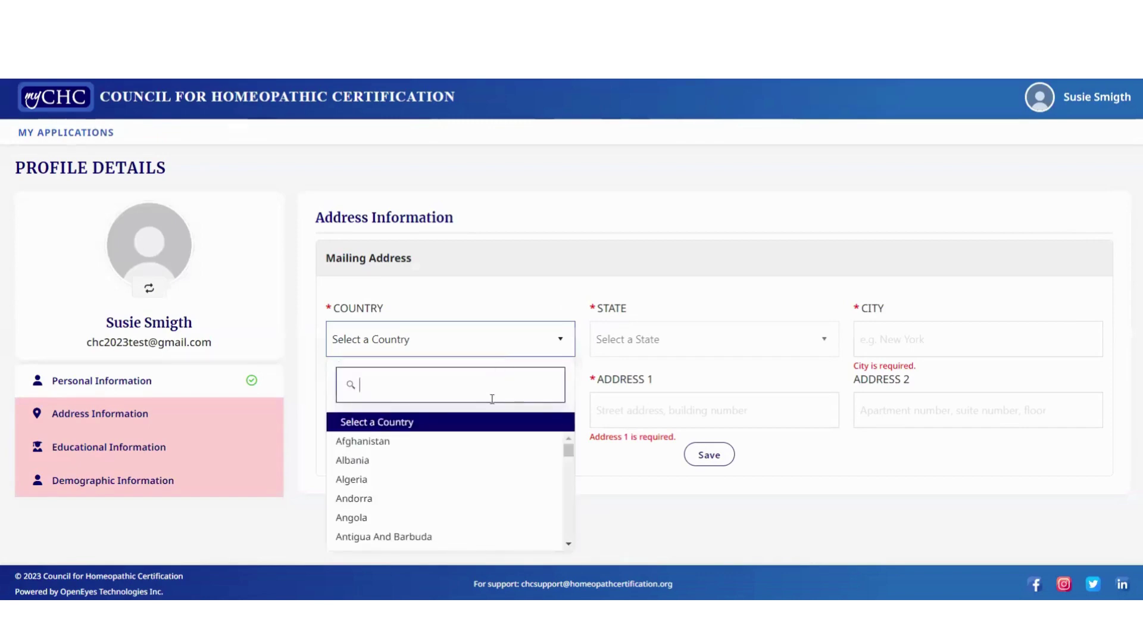
pyautogui.write('un')
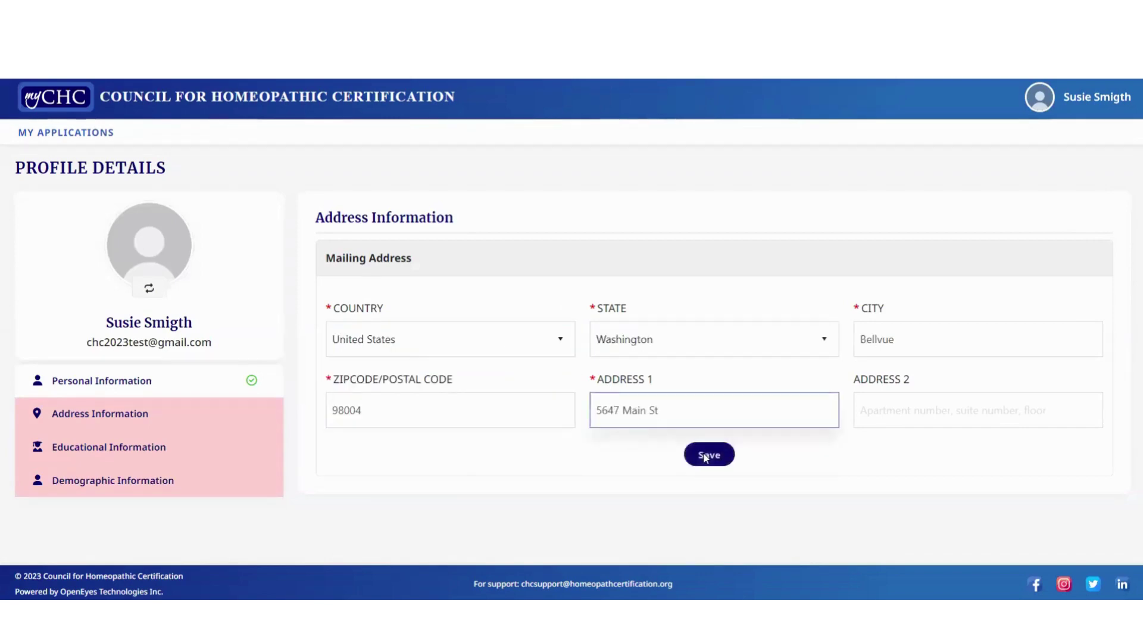
pyautogui.click(707, 456)
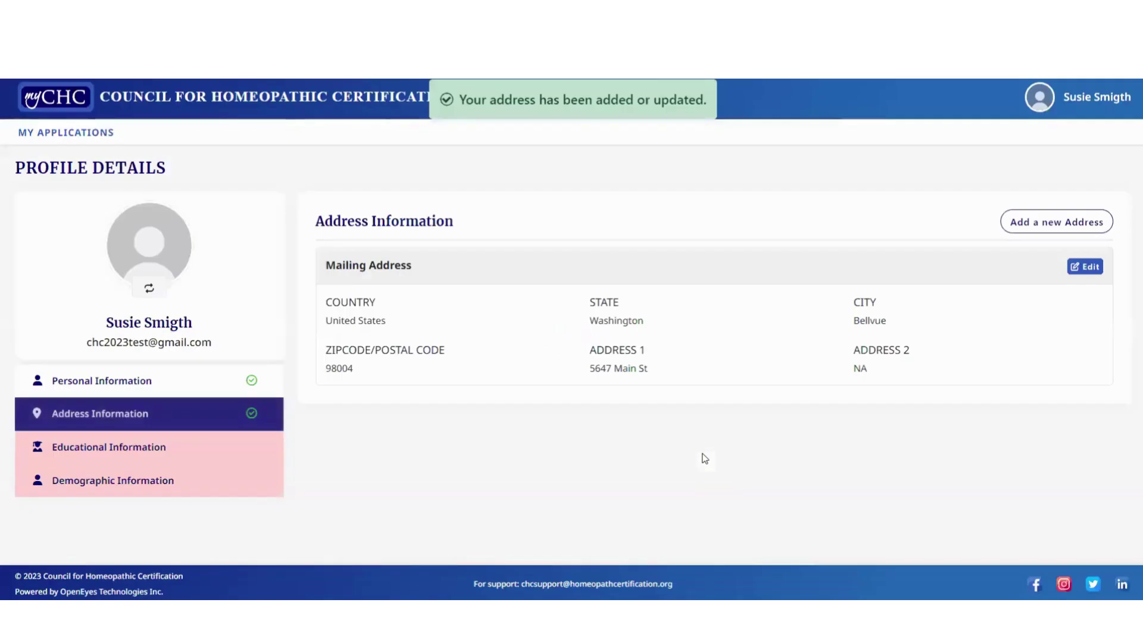
# Record a Yes medical license of type DDS with its license number and save the education details
pyautogui.click(134, 449)
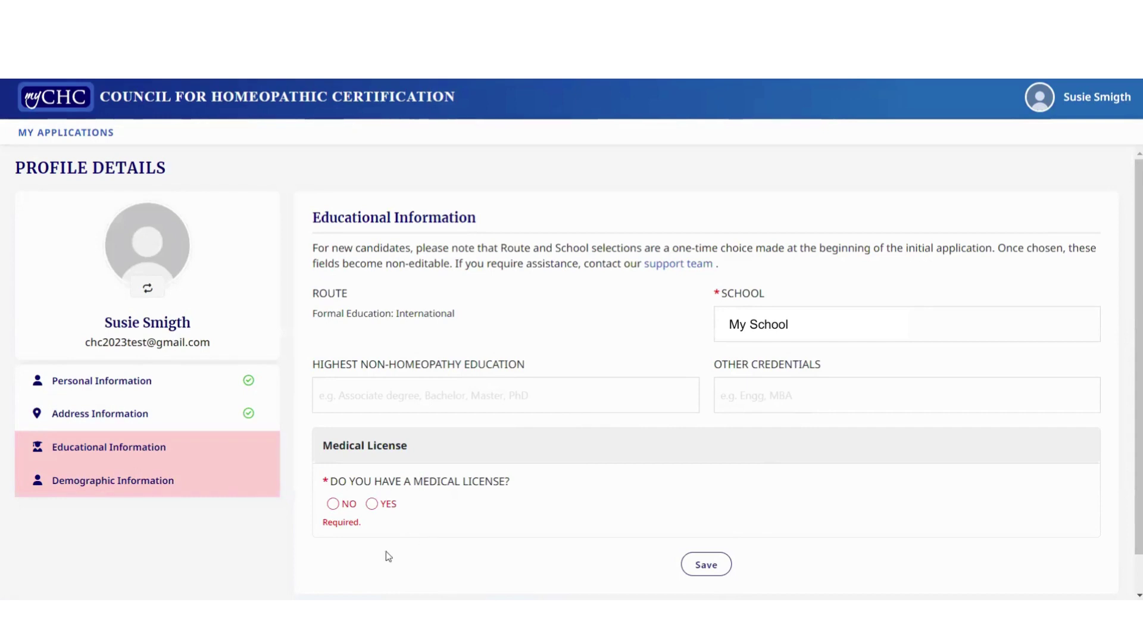
pyautogui.click(371, 505)
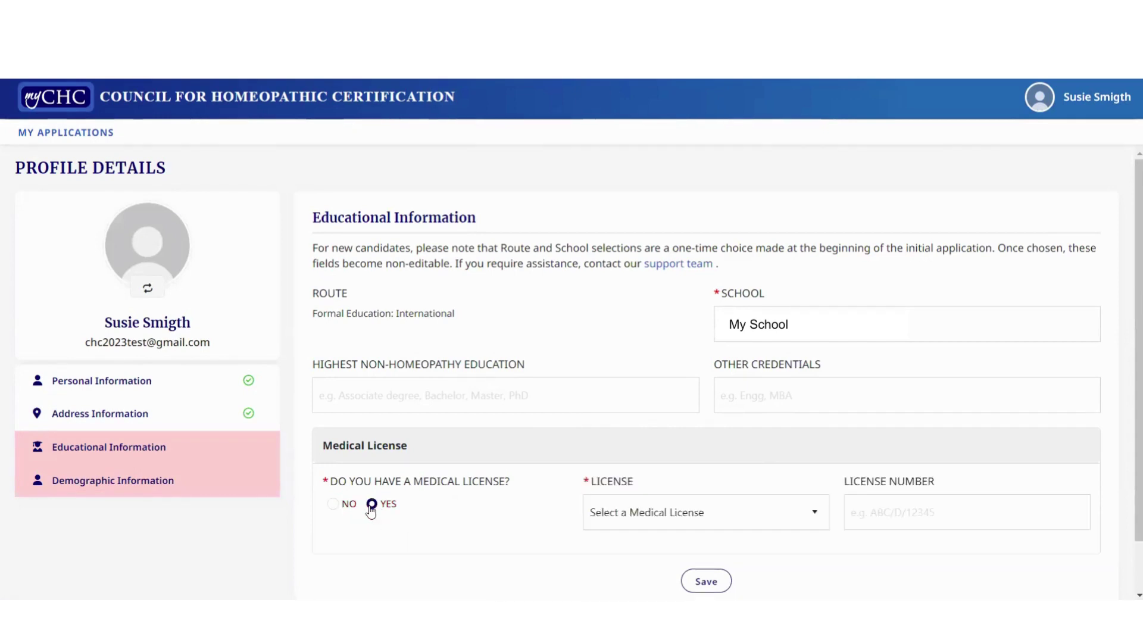
pyautogui.click(809, 520)
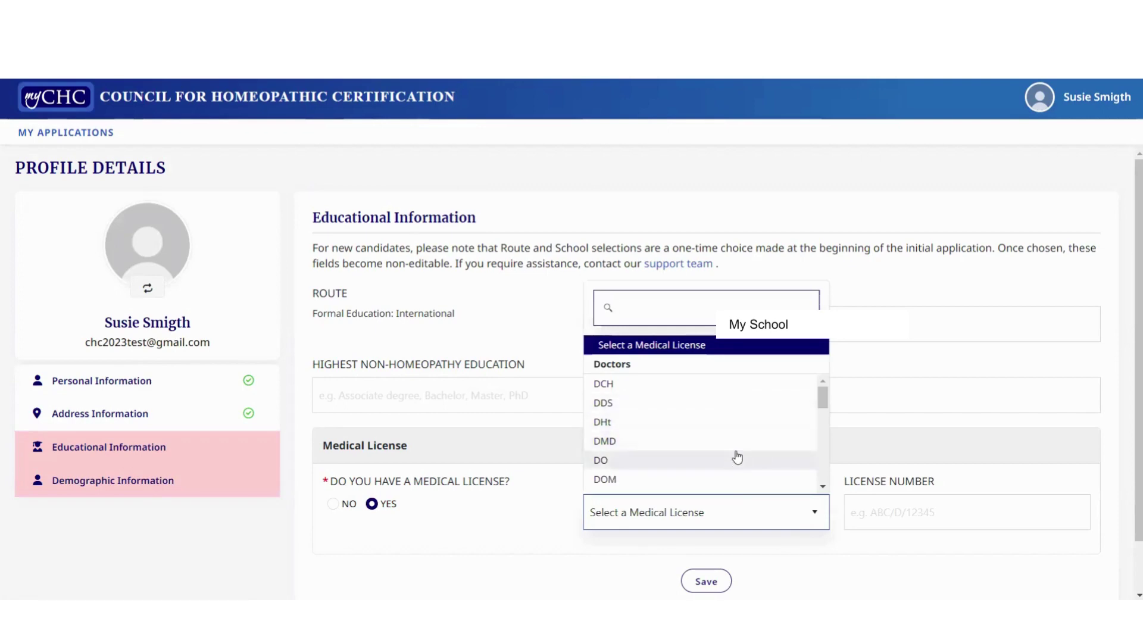
pyautogui.click(729, 403)
pyautogui.click(883, 514)
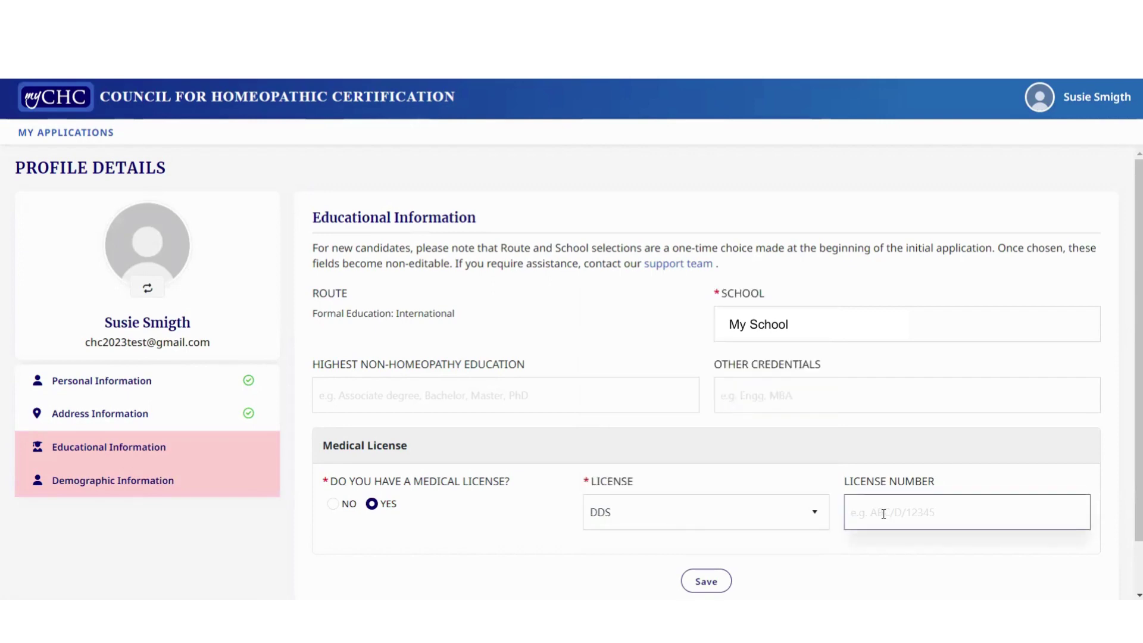
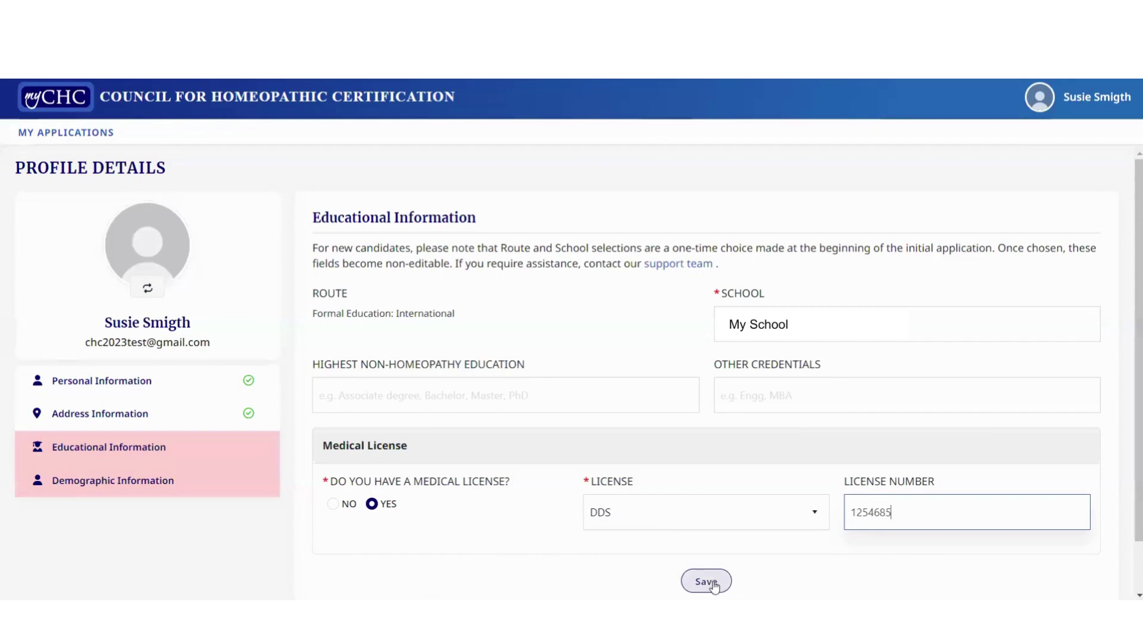
pyautogui.click(712, 582)
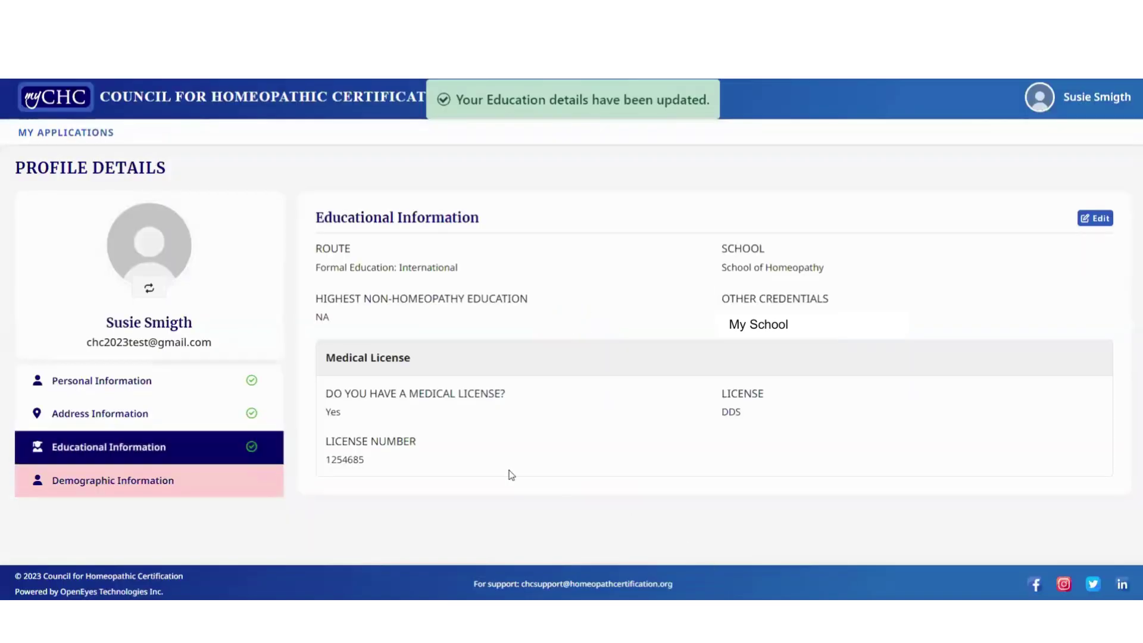
# Save demographics as Between 51-60, Female, White- Non-Hispanic, They/Them/Theirs, with exam accommodation requested
pyautogui.click(149, 479)
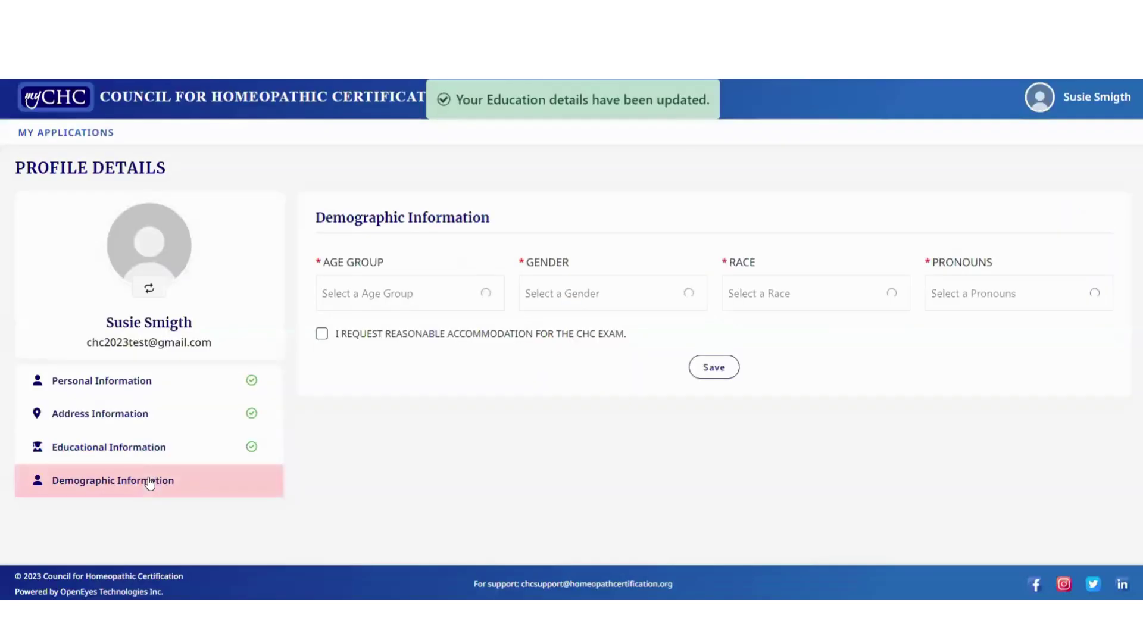
pyautogui.click(460, 296)
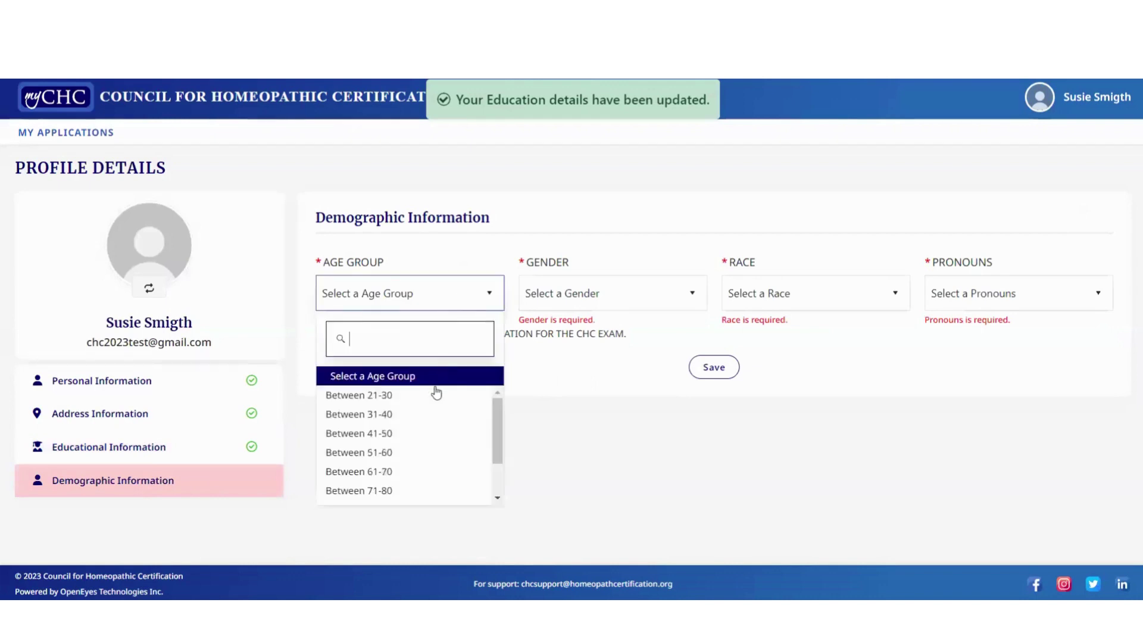
pyautogui.click(420, 454)
pyautogui.click(589, 309)
pyautogui.click(590, 360)
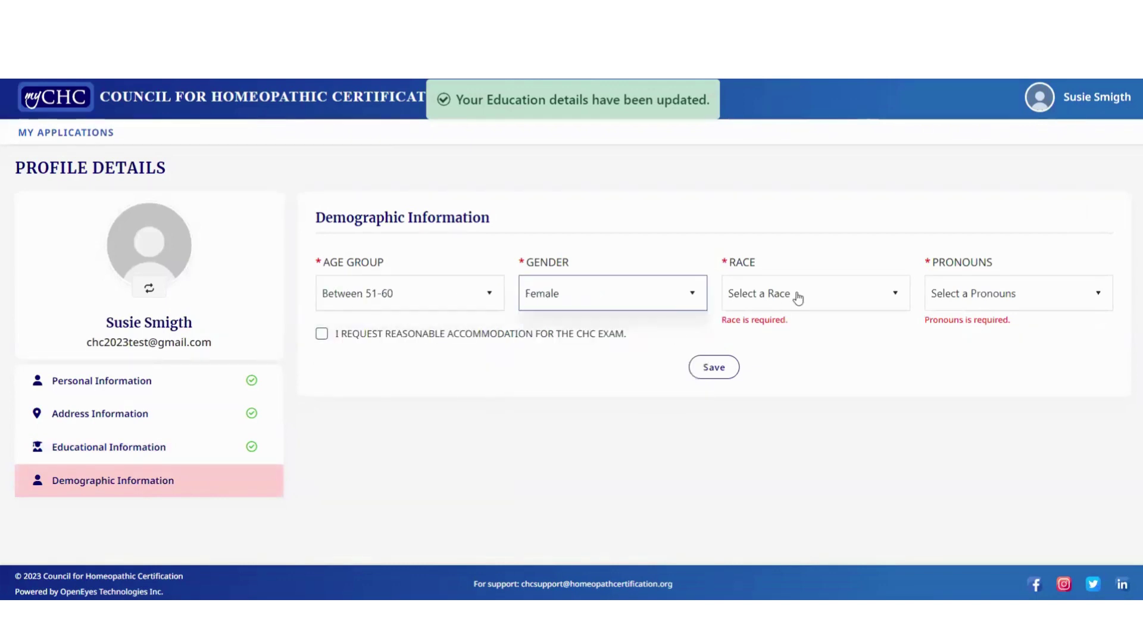
pyautogui.click(798, 298)
pyautogui.click(774, 391)
pyautogui.click(982, 306)
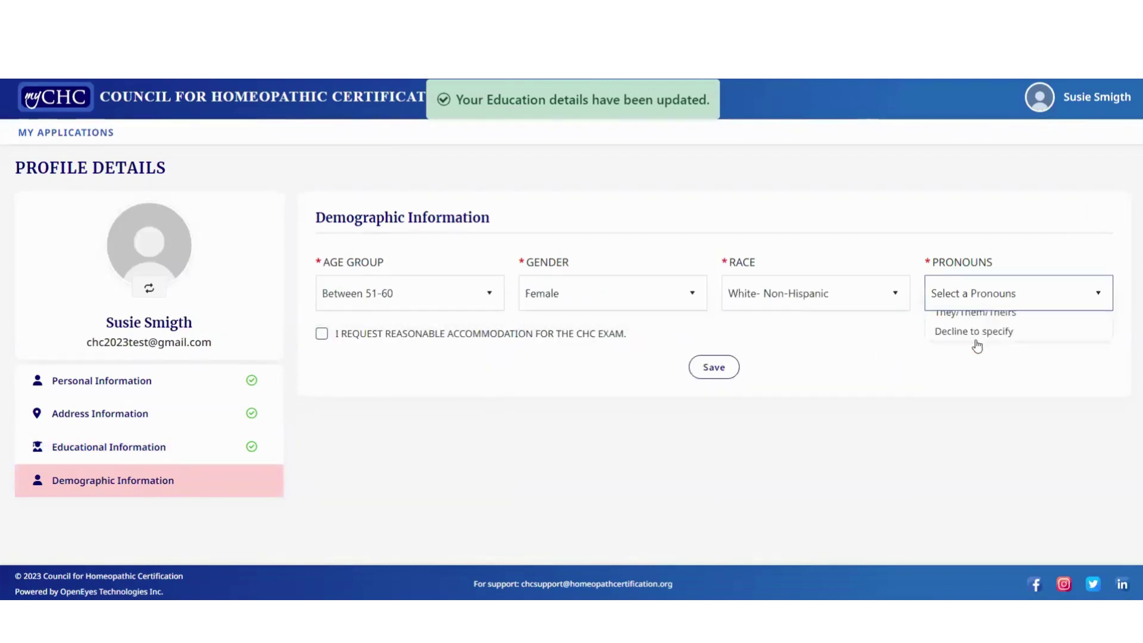
pyautogui.click(970, 377)
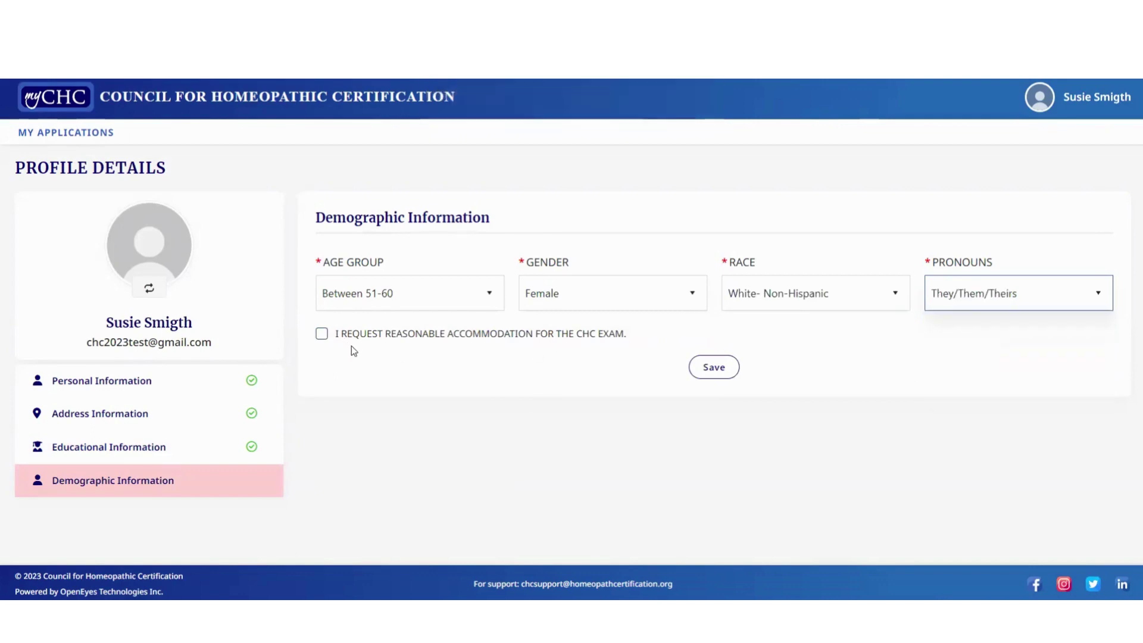
pyautogui.click(322, 335)
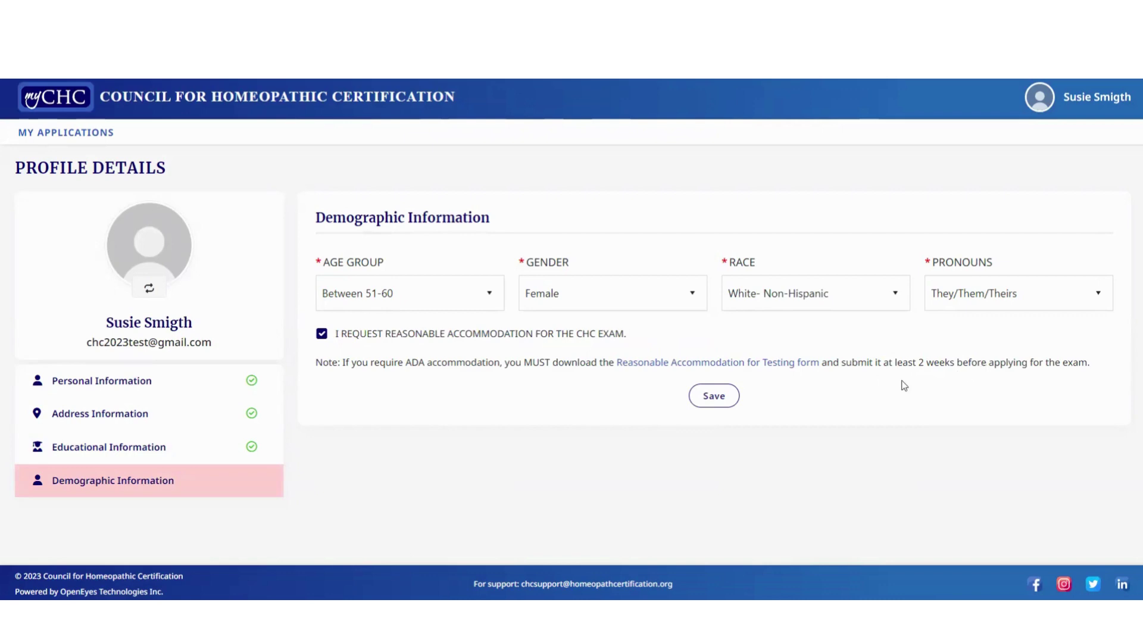
pyautogui.click(725, 400)
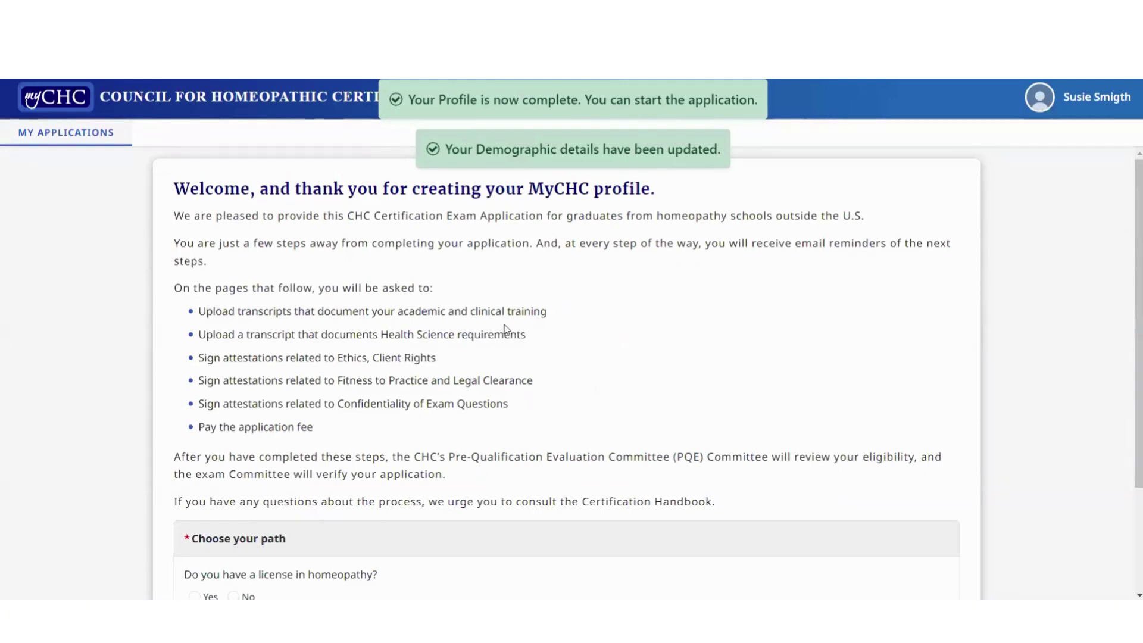
# Answer Yes to holding a homeopathy license and start the certification exam application
pyautogui.scroll(-1, 375, 330)
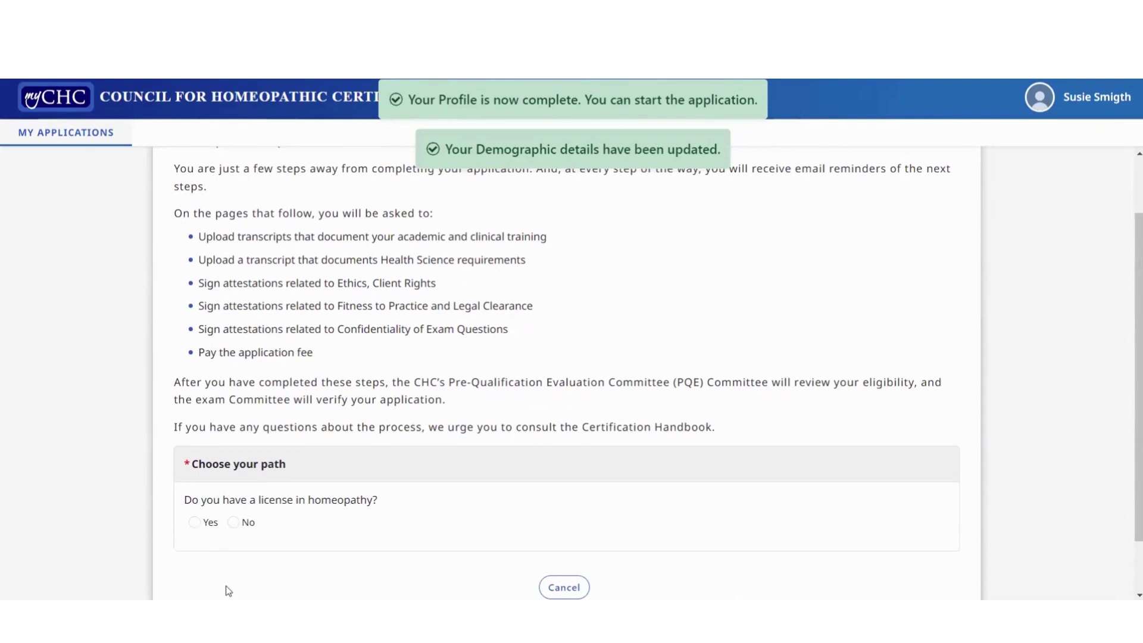
pyautogui.click(195, 522)
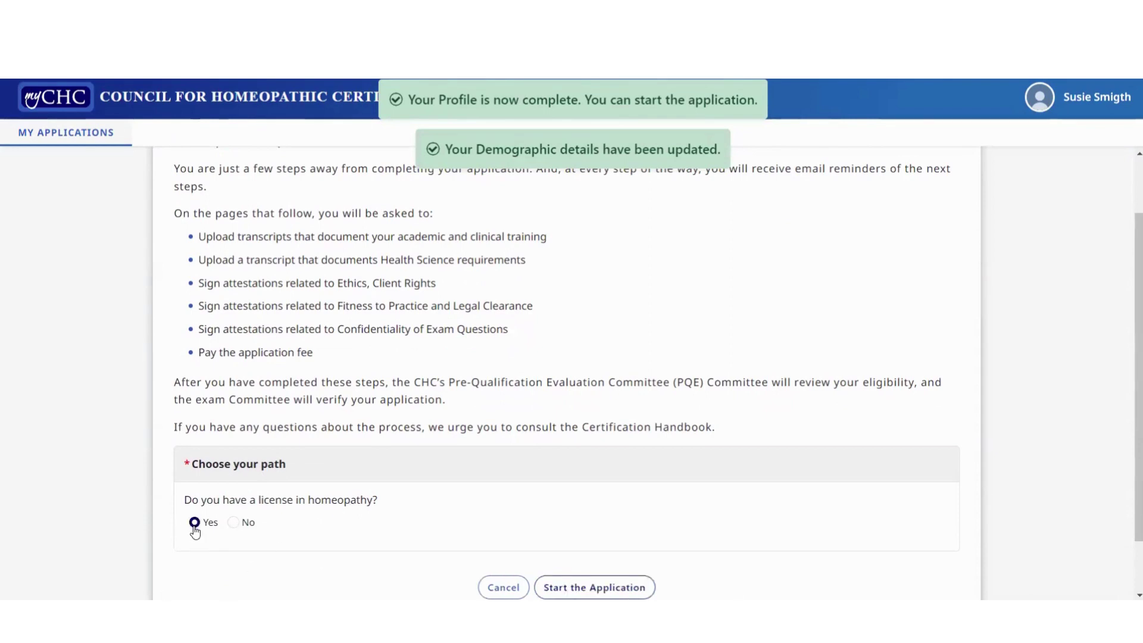
pyautogui.click(576, 592)
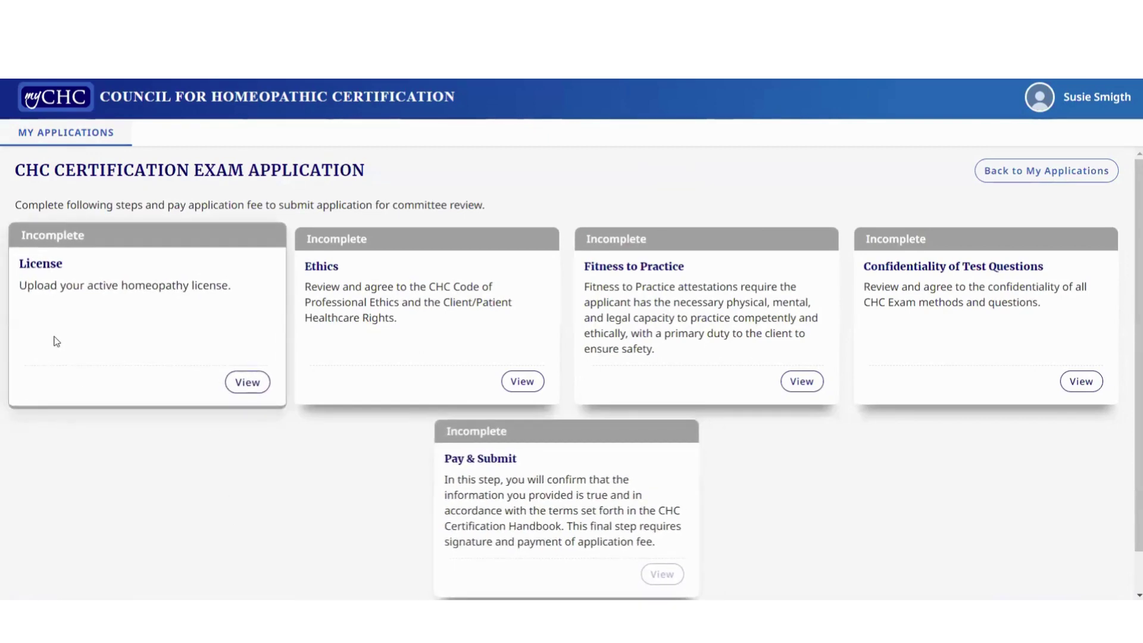
# Enter the active license number, attach Credential_CCH Recertification (1).pdf, and save the License step
pyautogui.click(249, 384)
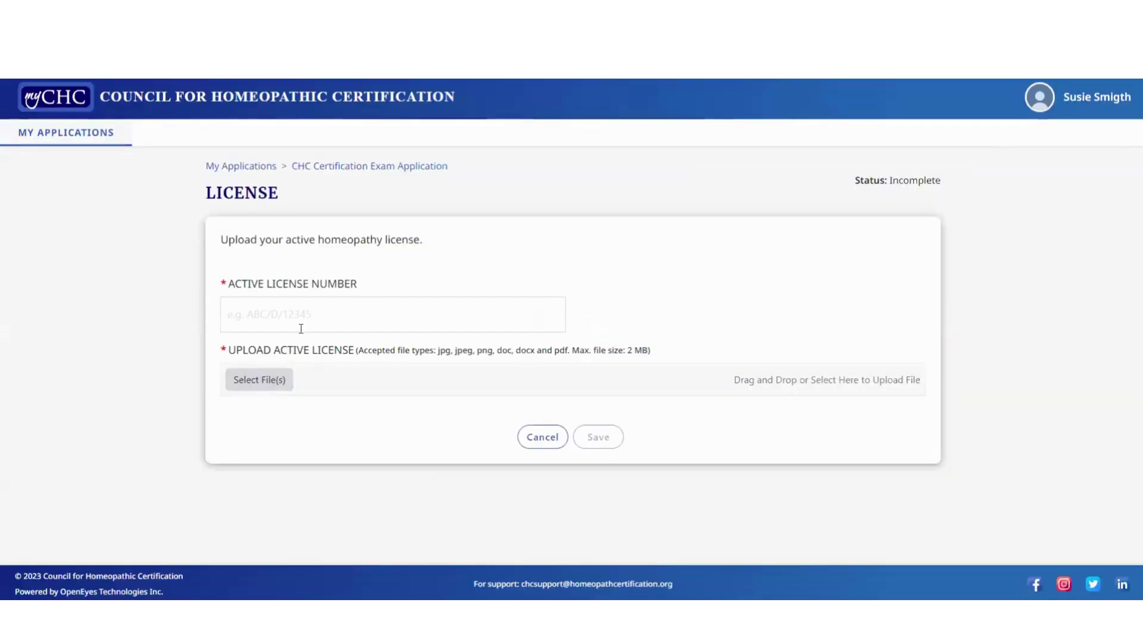
pyautogui.click(276, 319)
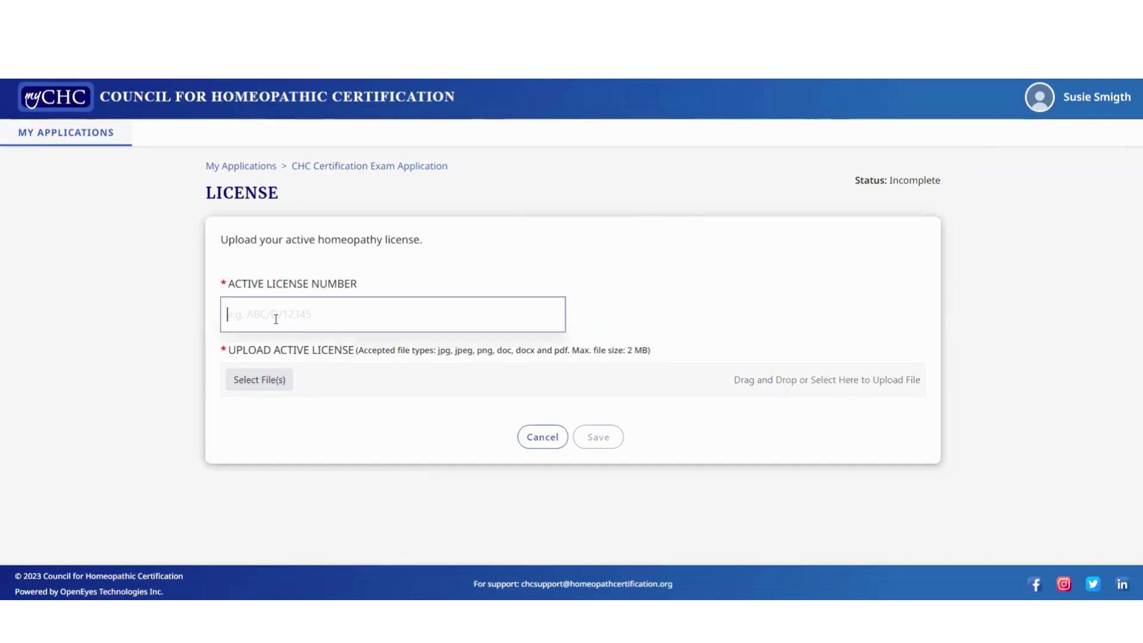
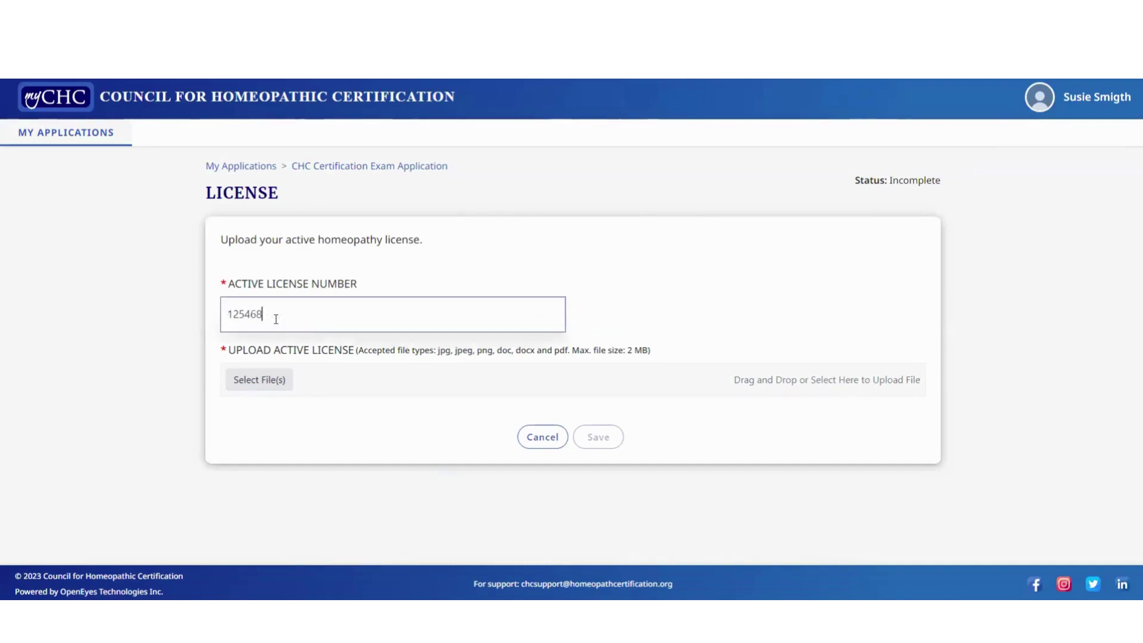
pyautogui.click(264, 379)
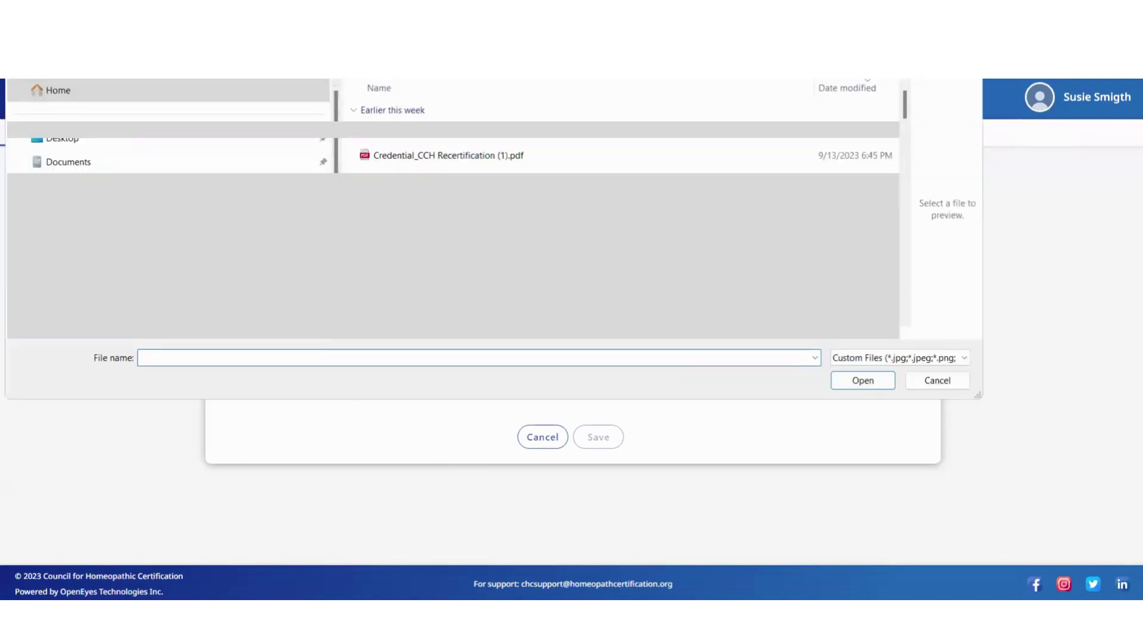
pyautogui.click(387, 156)
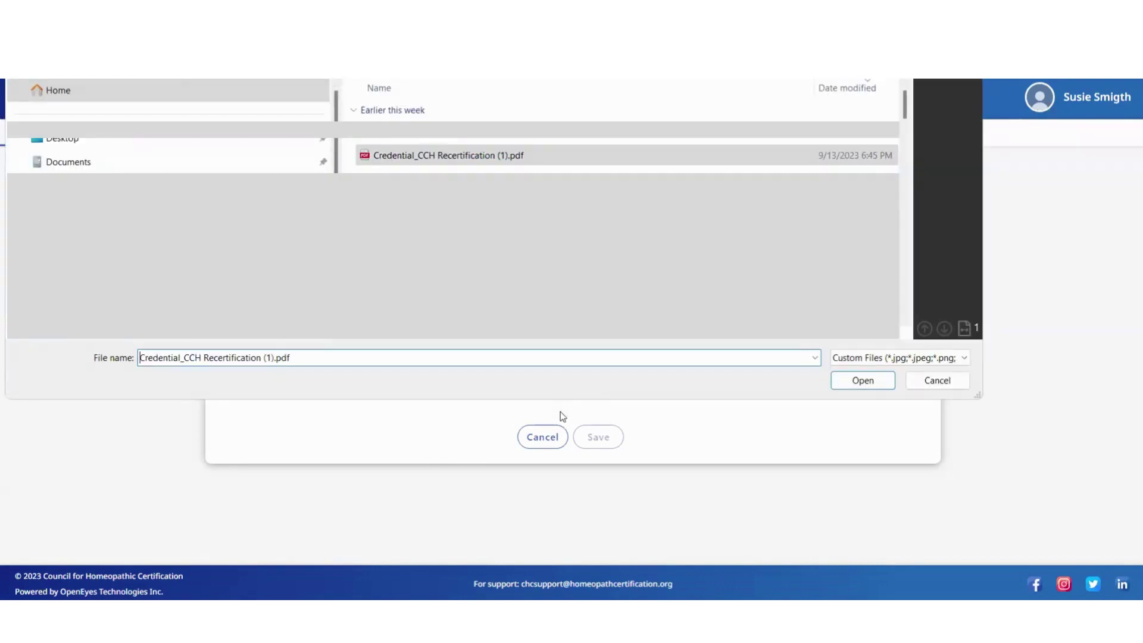
pyautogui.click(841, 382)
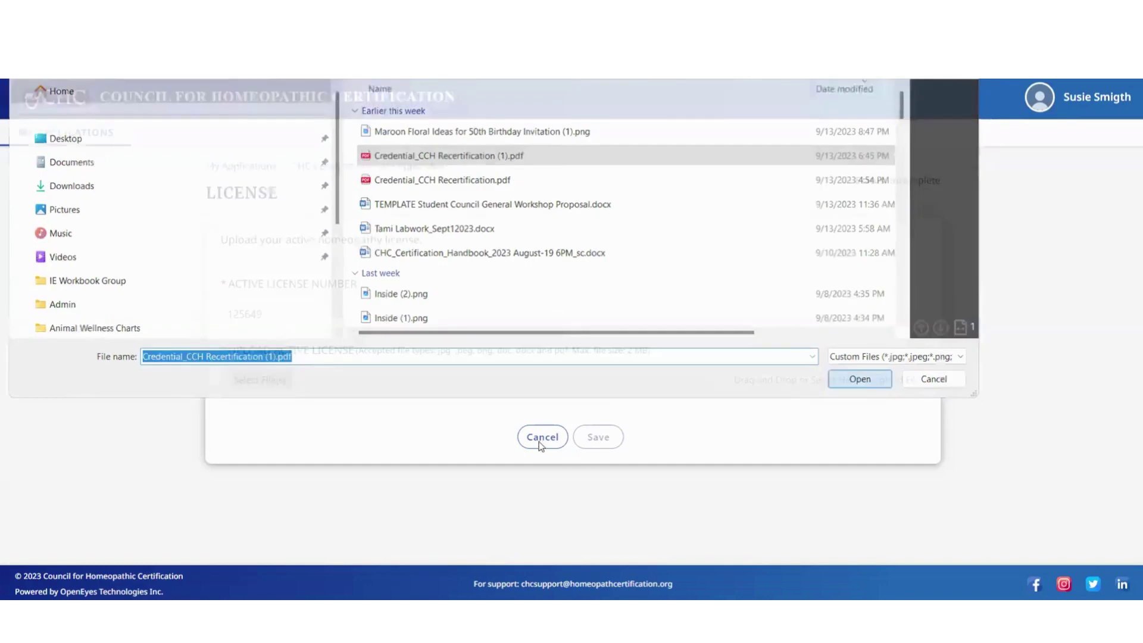
pyautogui.click(599, 480)
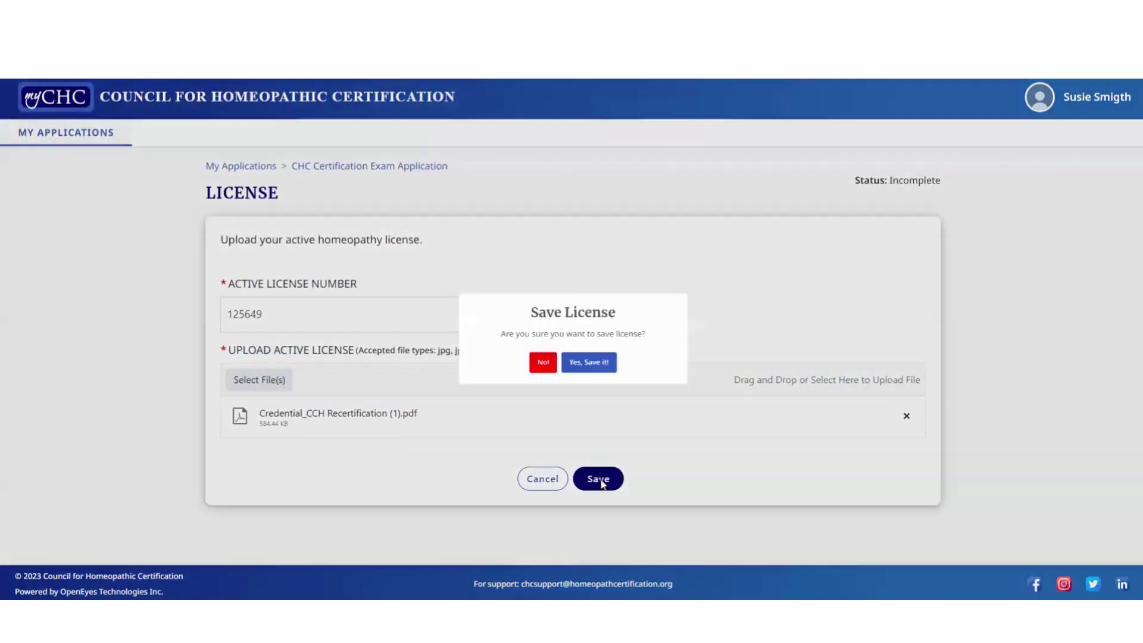
pyautogui.click(593, 381)
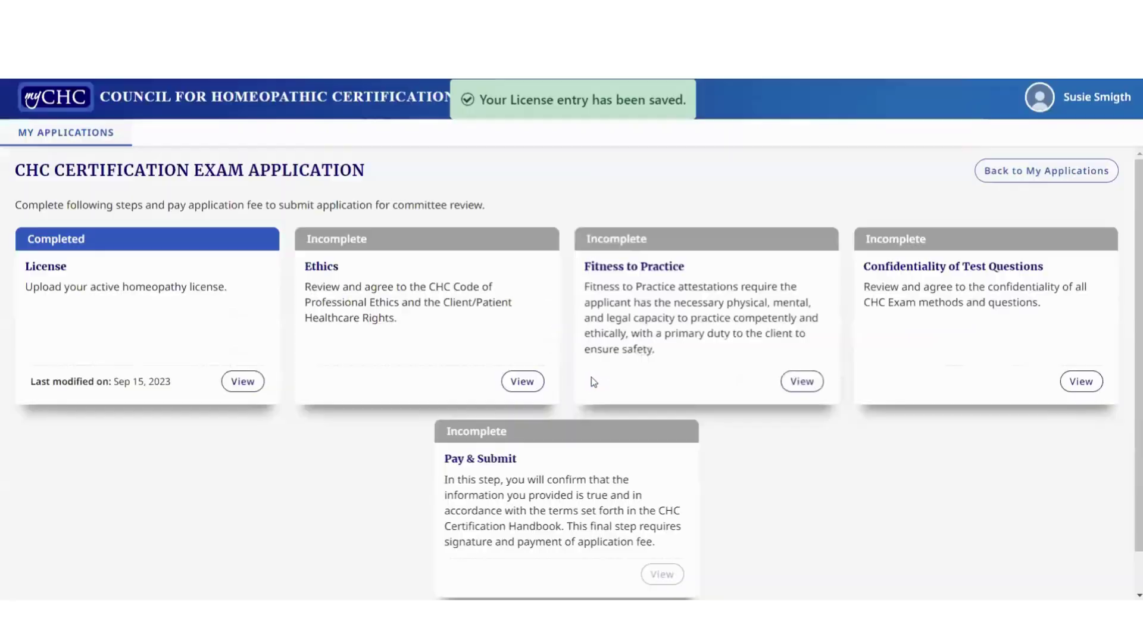
# Open the Ethics step and review the CHC Code of Professional Ethics document
pyautogui.click(528, 387)
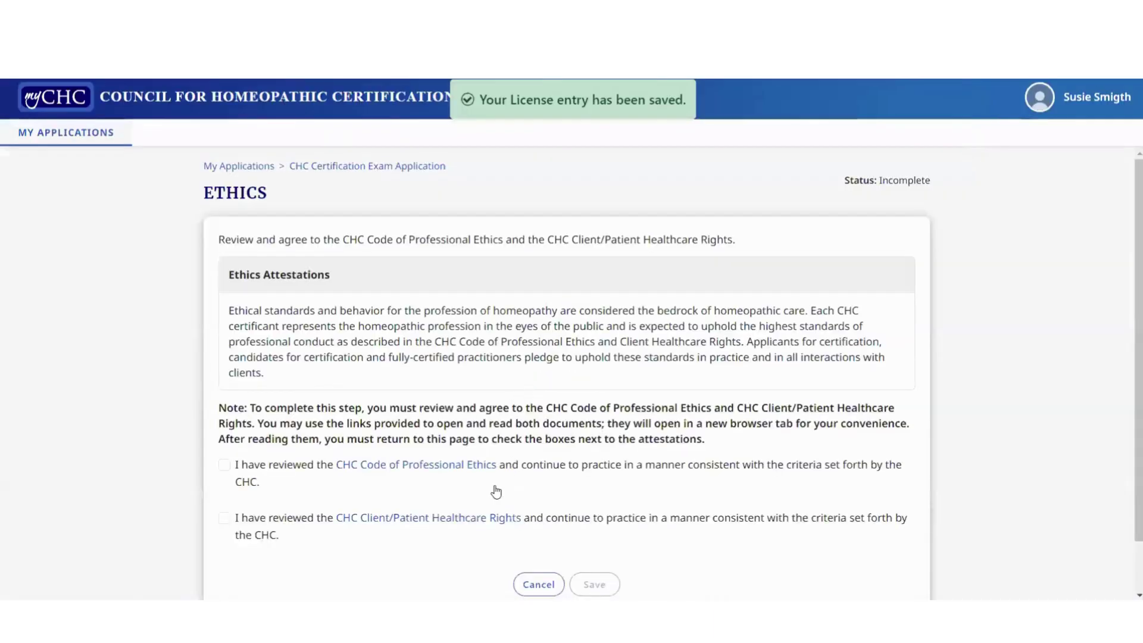
pyautogui.click(407, 468)
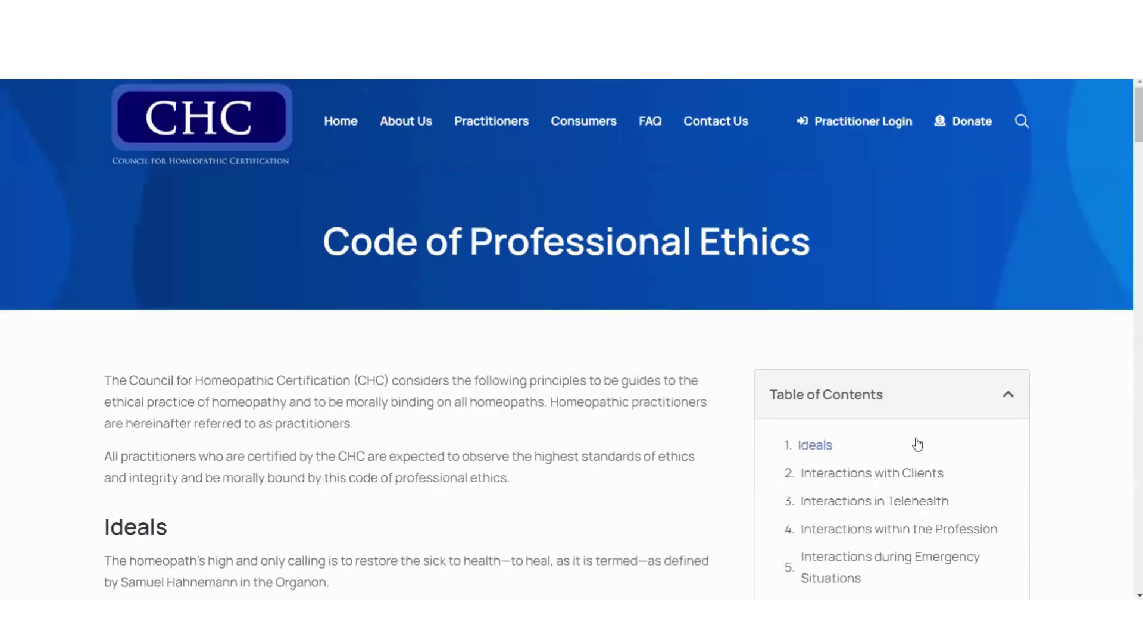
pyautogui.scroll(-10, 881, 417)
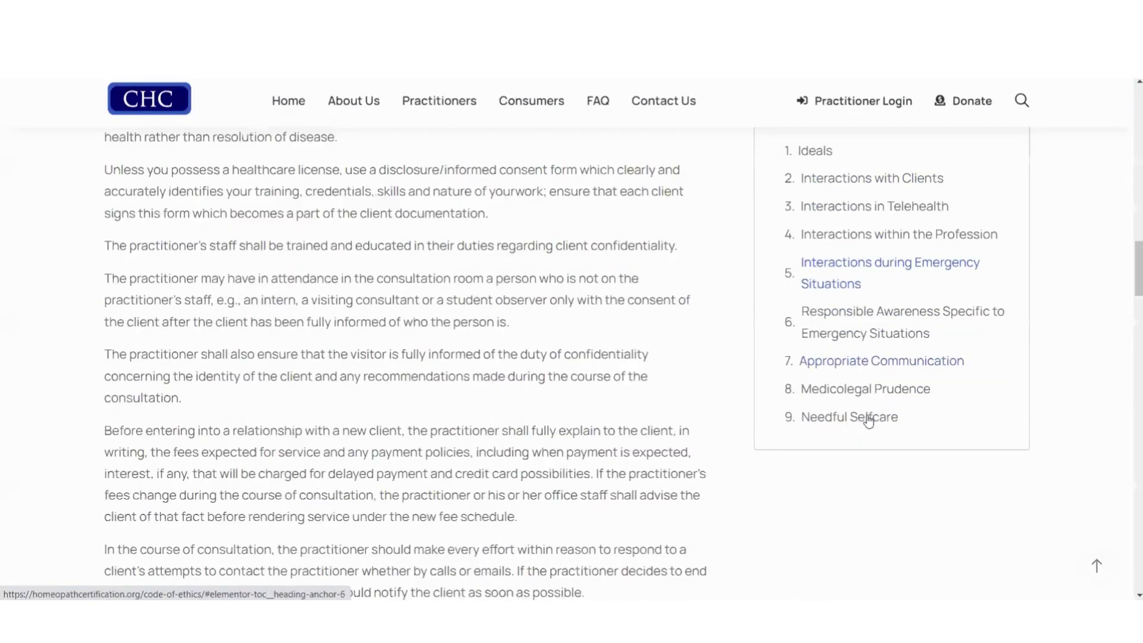
pyautogui.click(868, 420)
pyautogui.scroll(12, 492, 304)
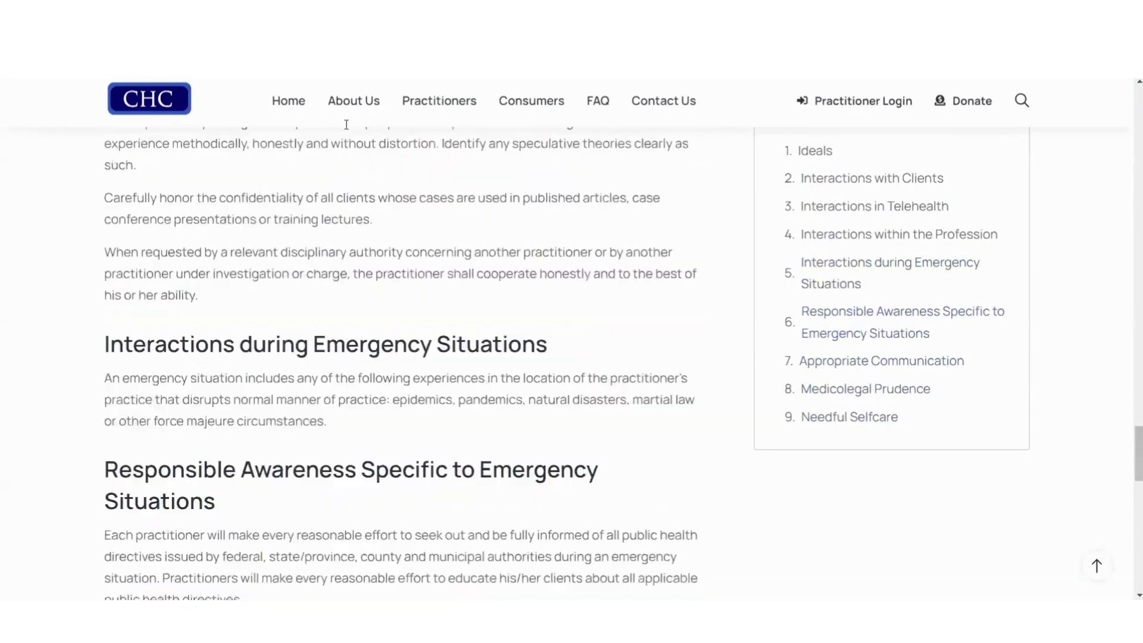
pyautogui.scroll(1, 346, 125)
pyautogui.hotkey('ctrl', 'Tab')
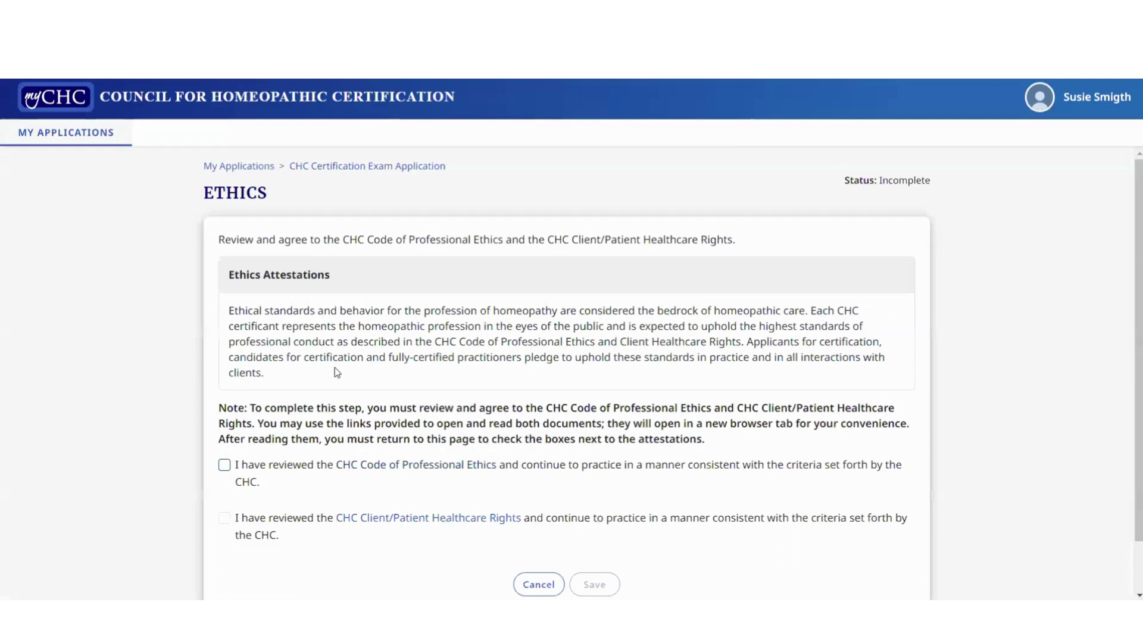
# Agree to the Code of Professional Ethics and Client/Patient Healthcare Rights attestations and save
pyautogui.click(225, 465)
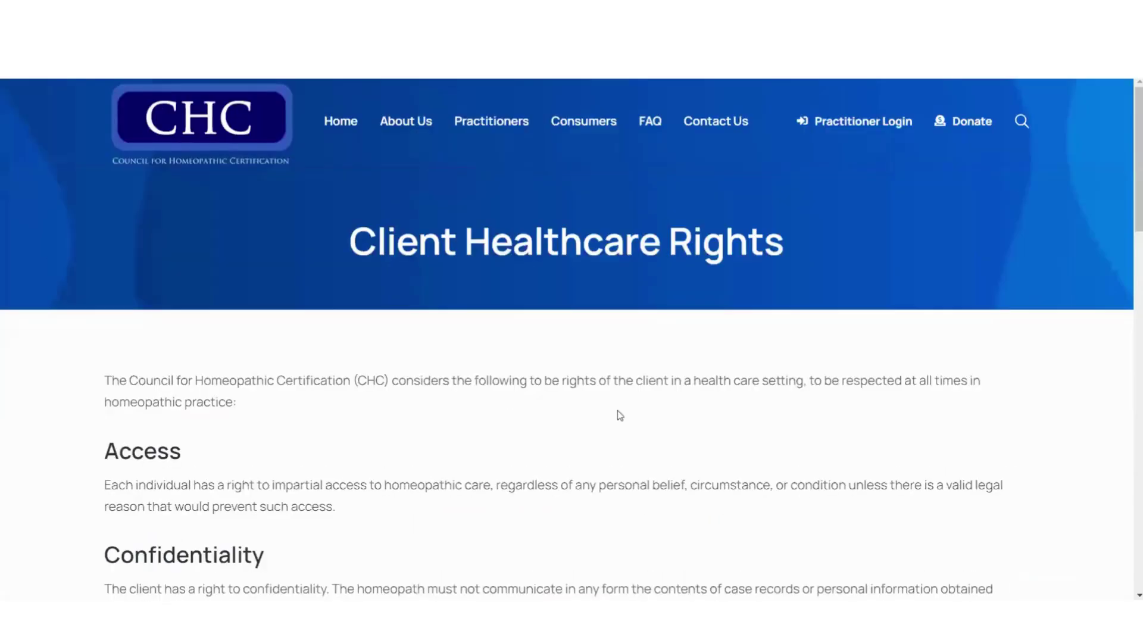
pyautogui.scroll(-8, 618, 416)
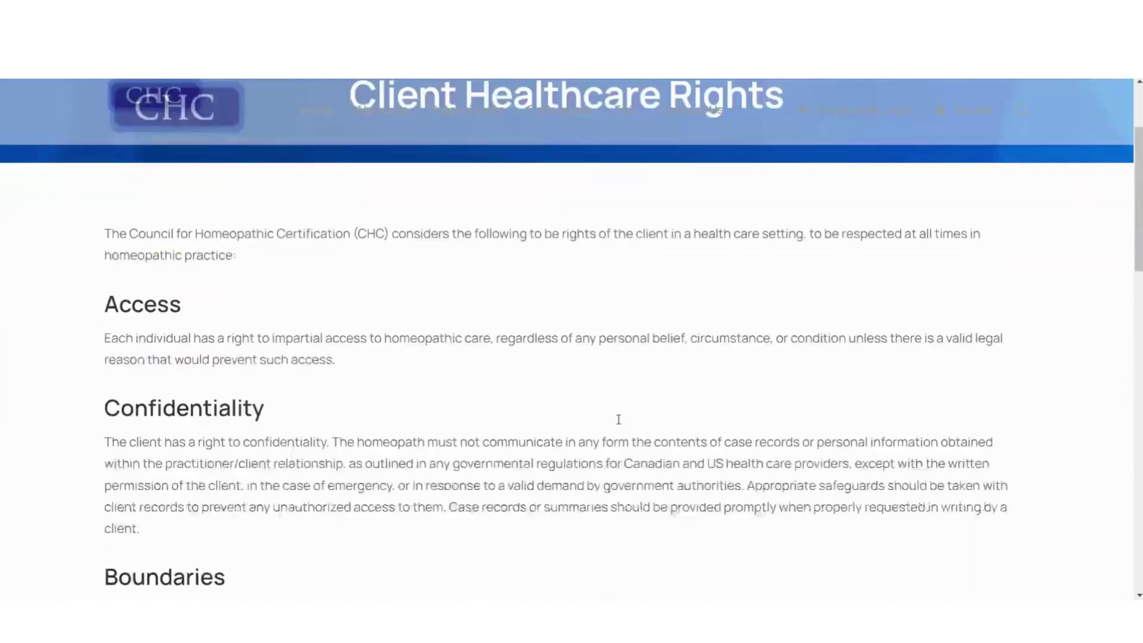
pyautogui.scroll(-10, 618, 426)
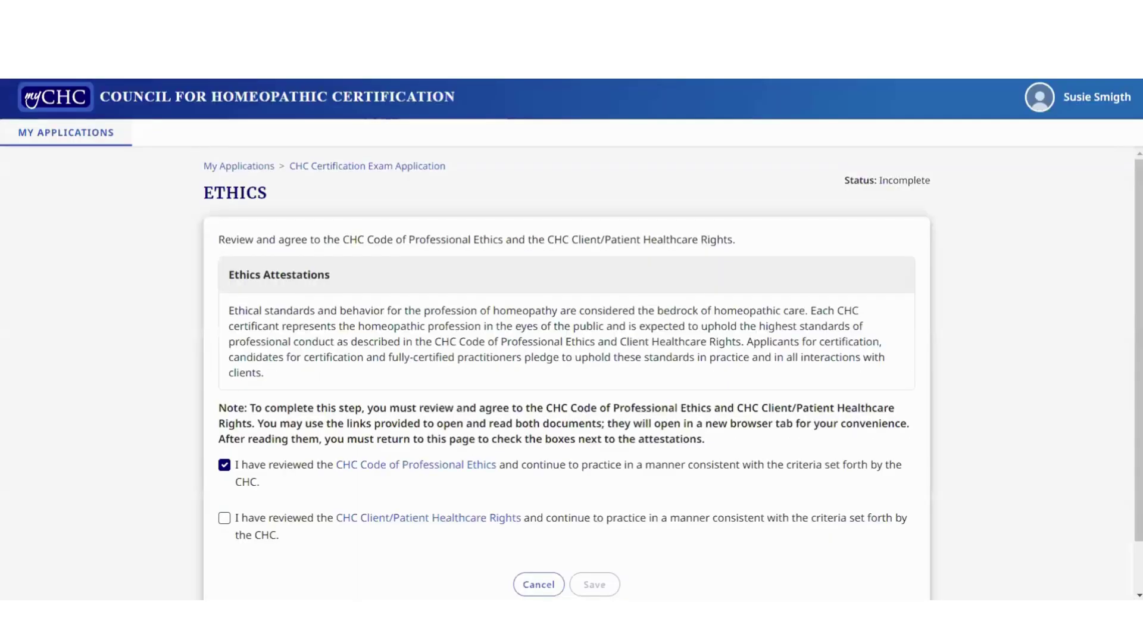
pyautogui.click(224, 518)
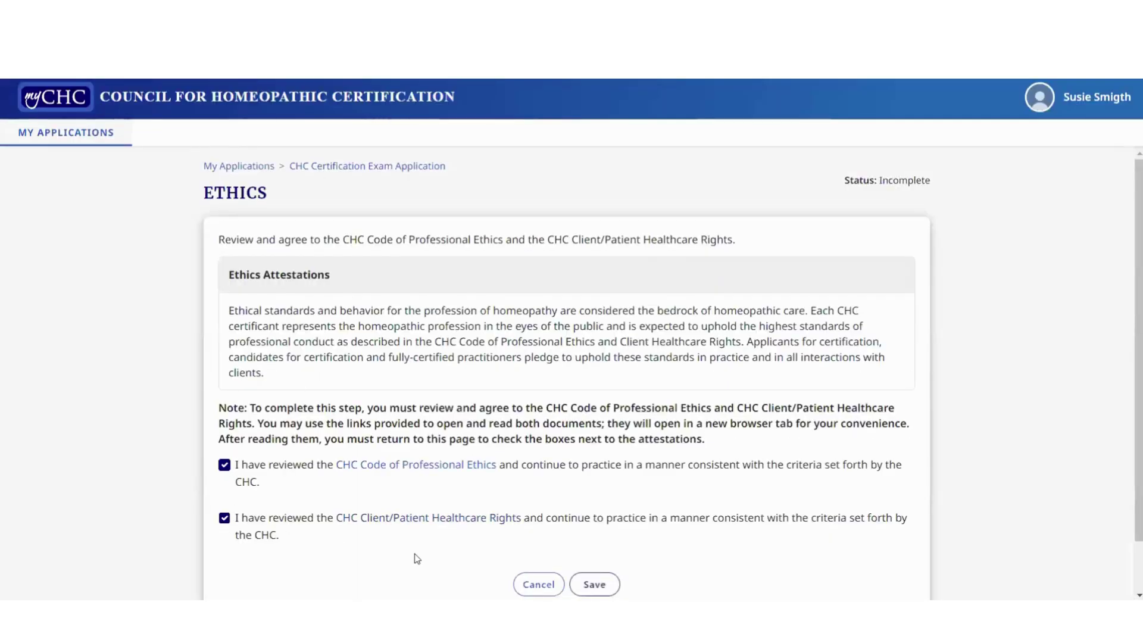
pyautogui.scroll(-1, 413, 555)
pyautogui.click(594, 526)
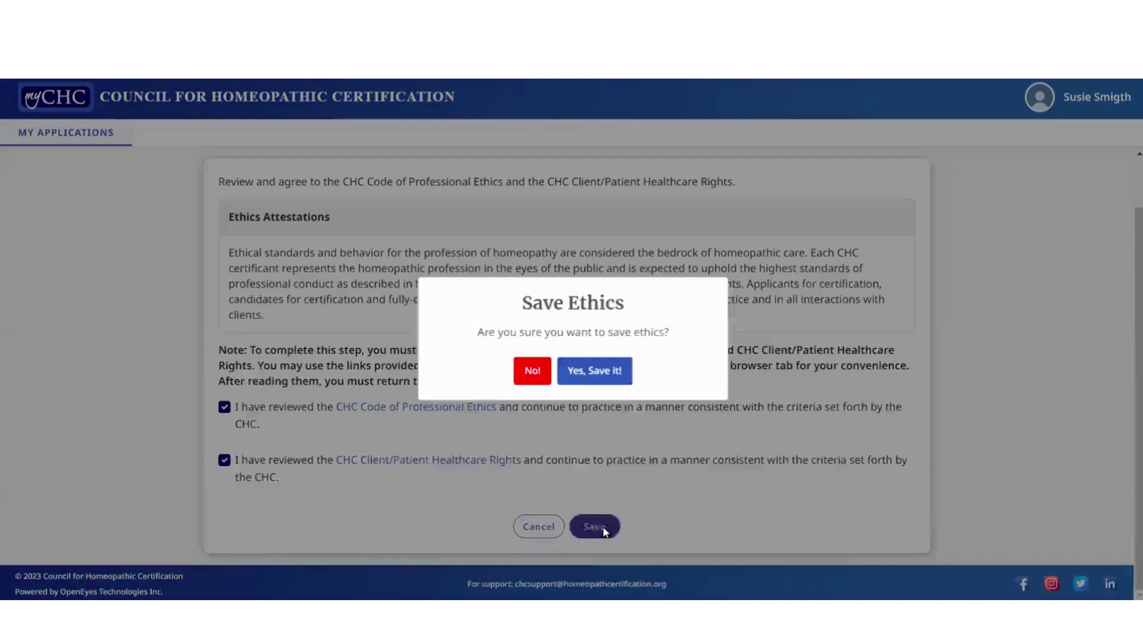
pyautogui.click(613, 374)
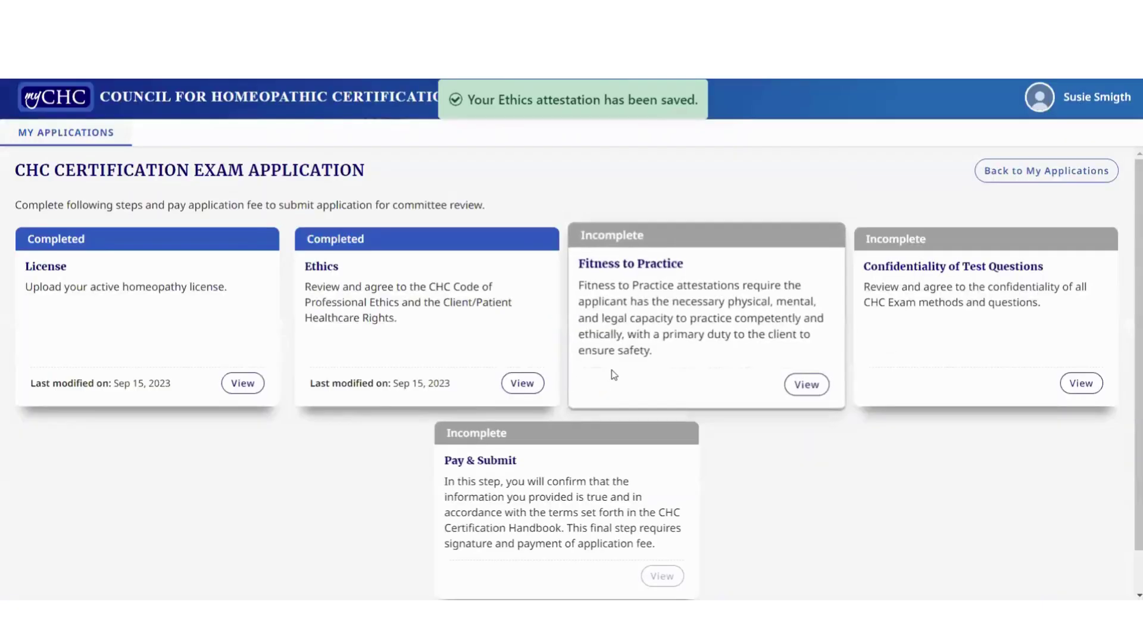
# Answer No to the litigation, judgment or settlement, felony and other crime questions
pyautogui.click(804, 387)
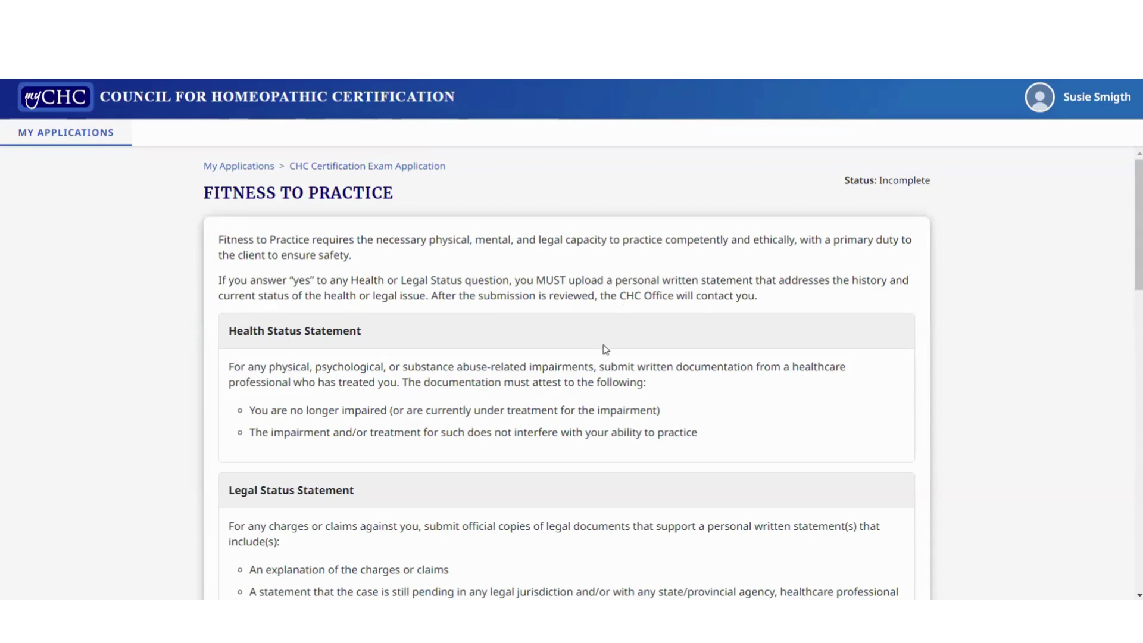
pyautogui.scroll(-5, 605, 350)
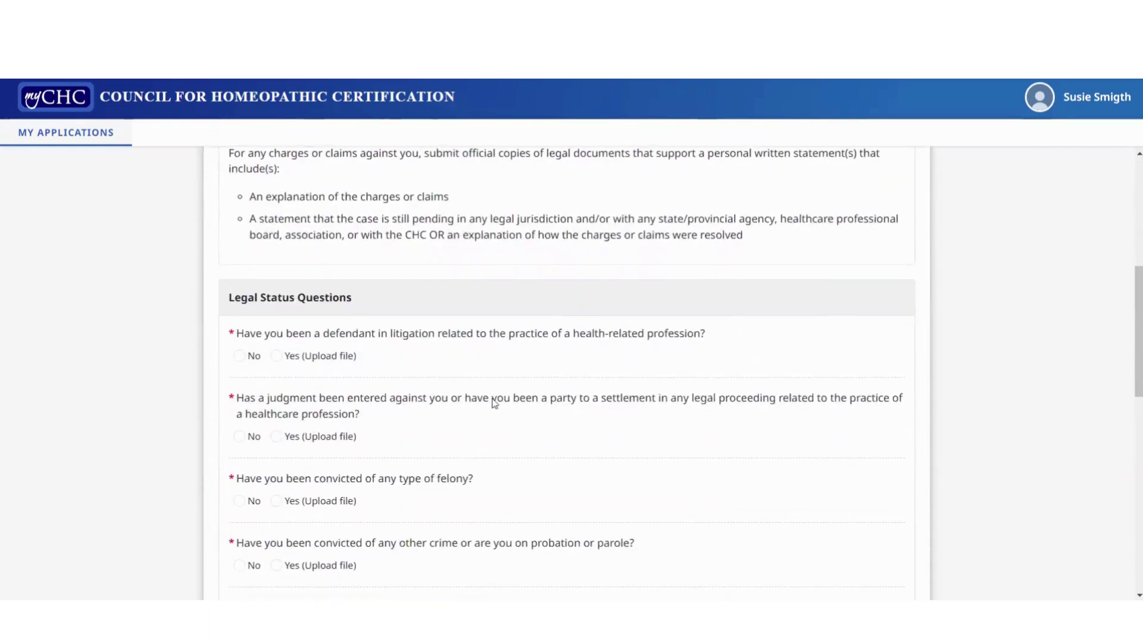
pyautogui.click(239, 356)
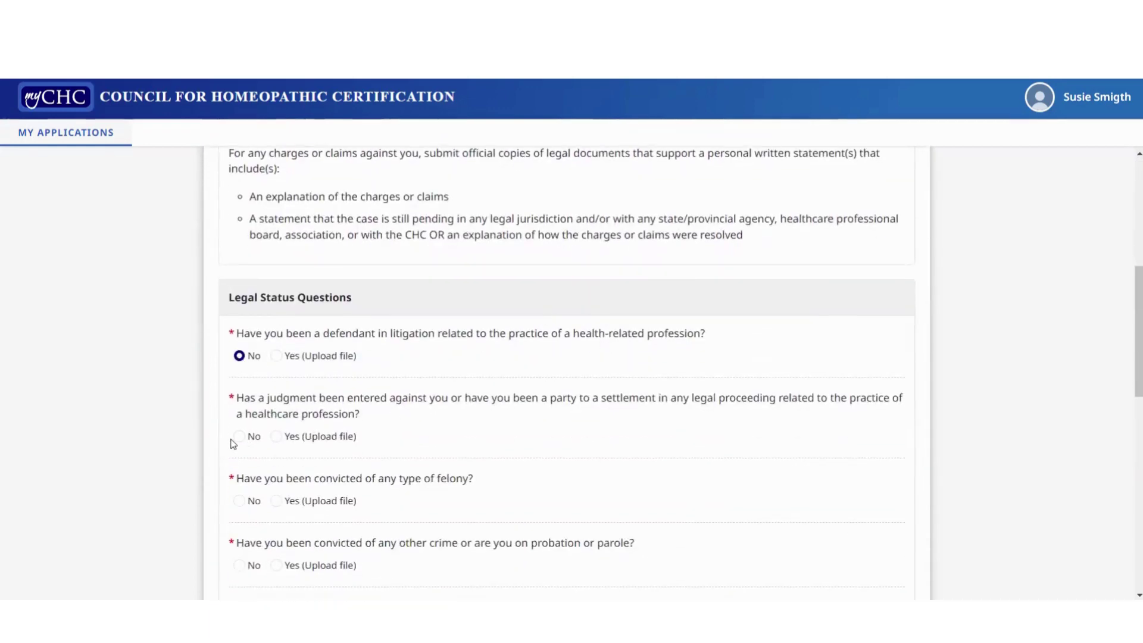
pyautogui.click(239, 436)
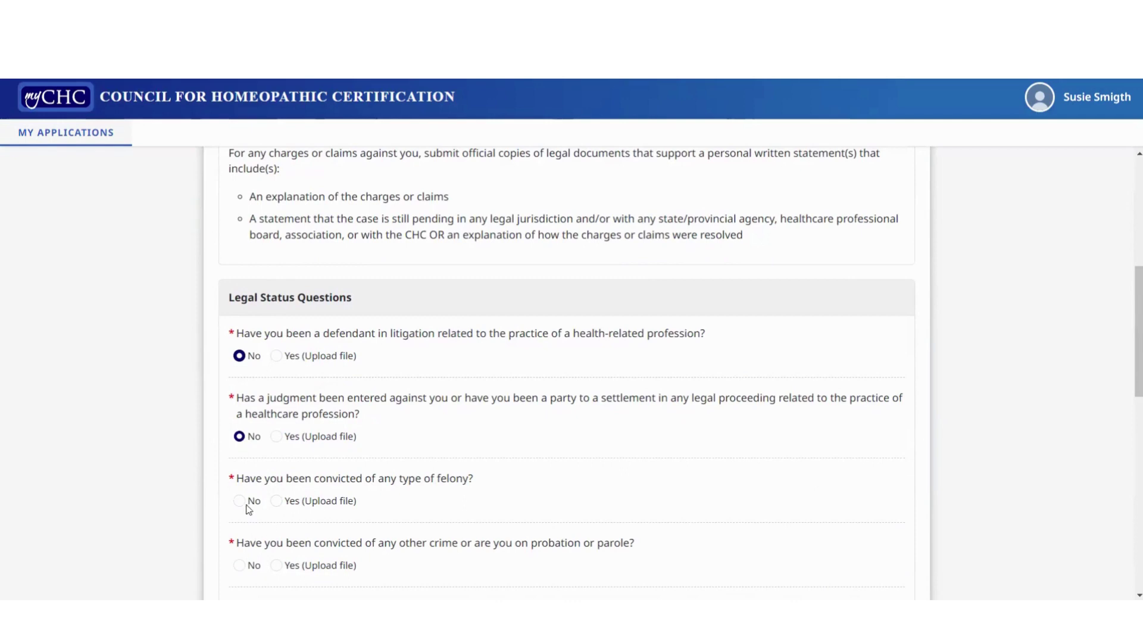
pyautogui.click(246, 505)
pyautogui.click(278, 566)
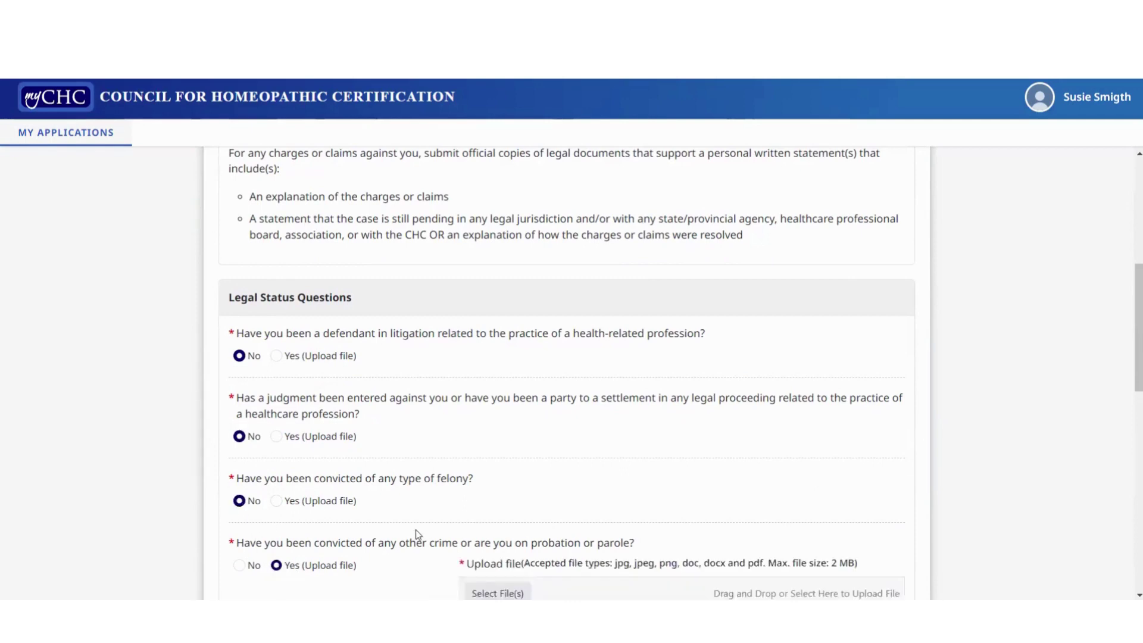
pyautogui.scroll(-5, 415, 530)
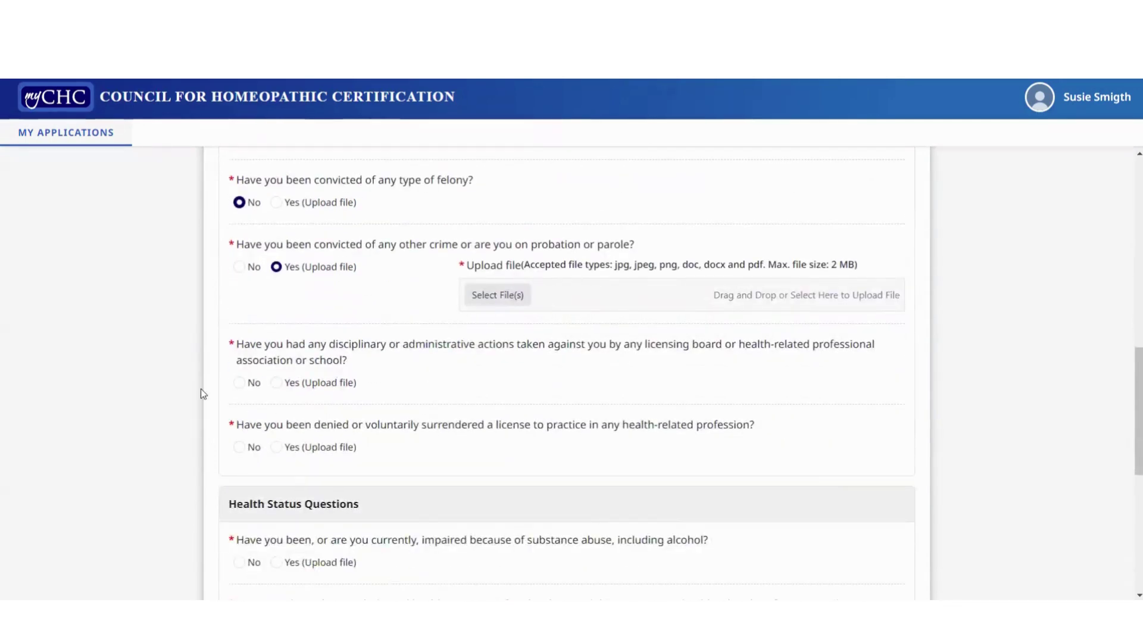
pyautogui.click(241, 267)
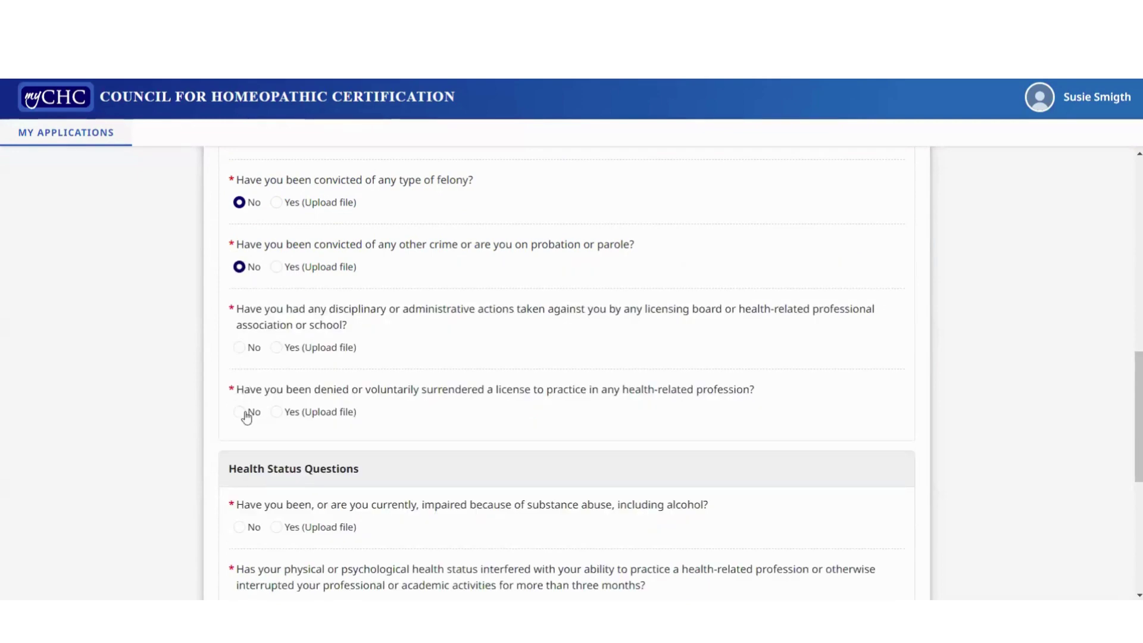
# Answer No to disciplinary, denied license, substance abuse and health questions, accept both acknowledgements, and save
pyautogui.click(239, 348)
pyautogui.click(240, 412)
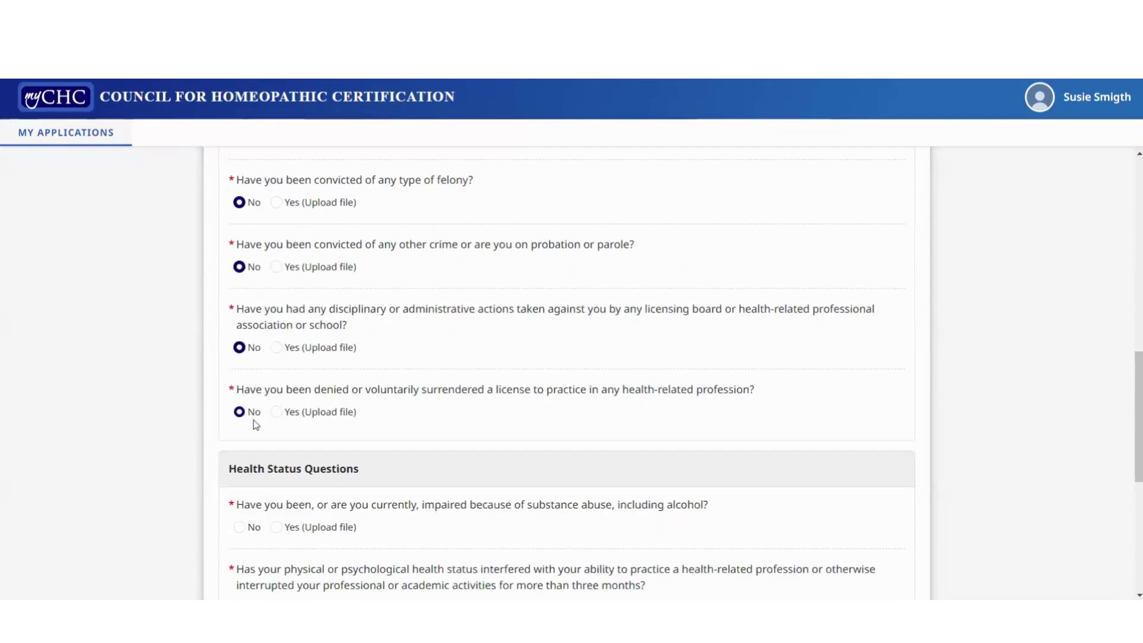
pyautogui.click(239, 526)
pyautogui.scroll(-5, 241, 518)
pyautogui.click(240, 310)
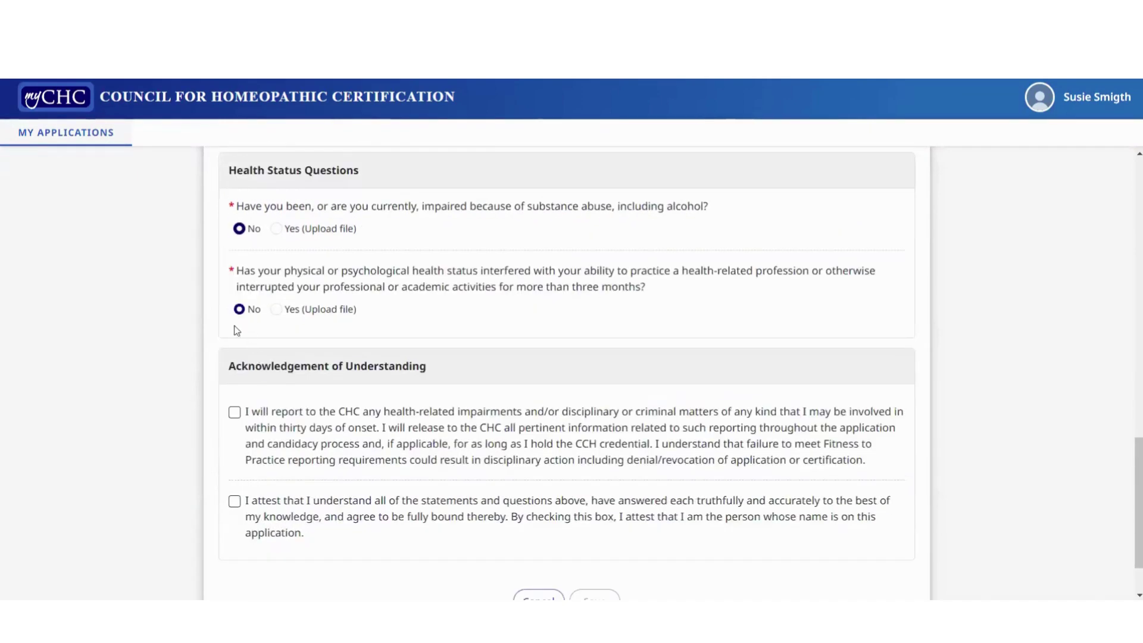
pyautogui.click(235, 412)
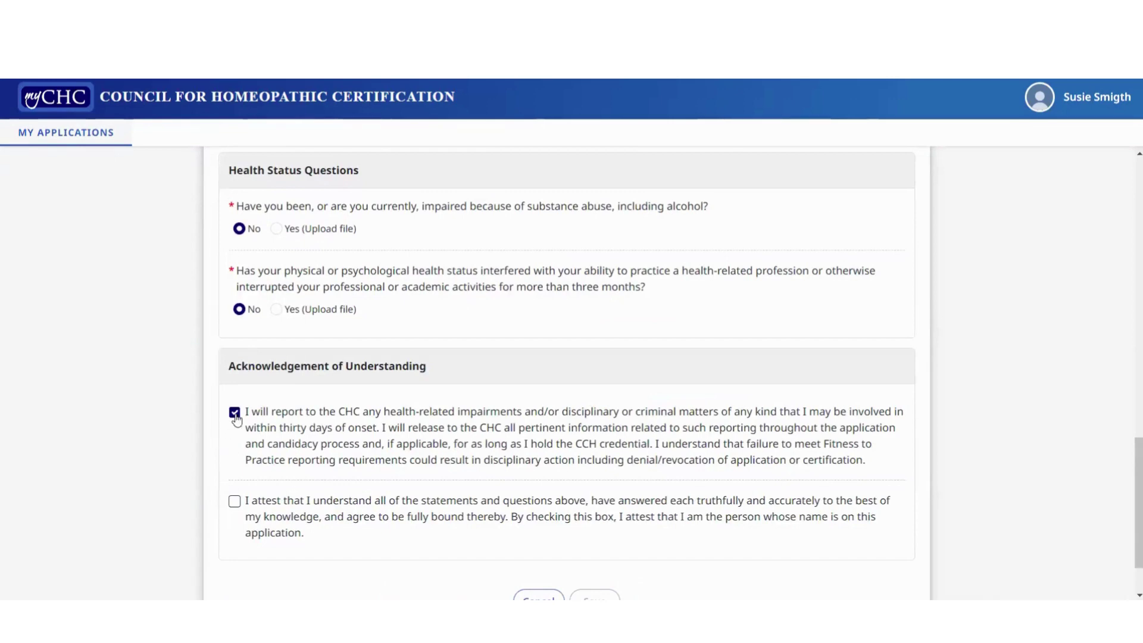
pyautogui.click(235, 502)
pyautogui.scroll(-2, 344, 536)
pyautogui.click(594, 526)
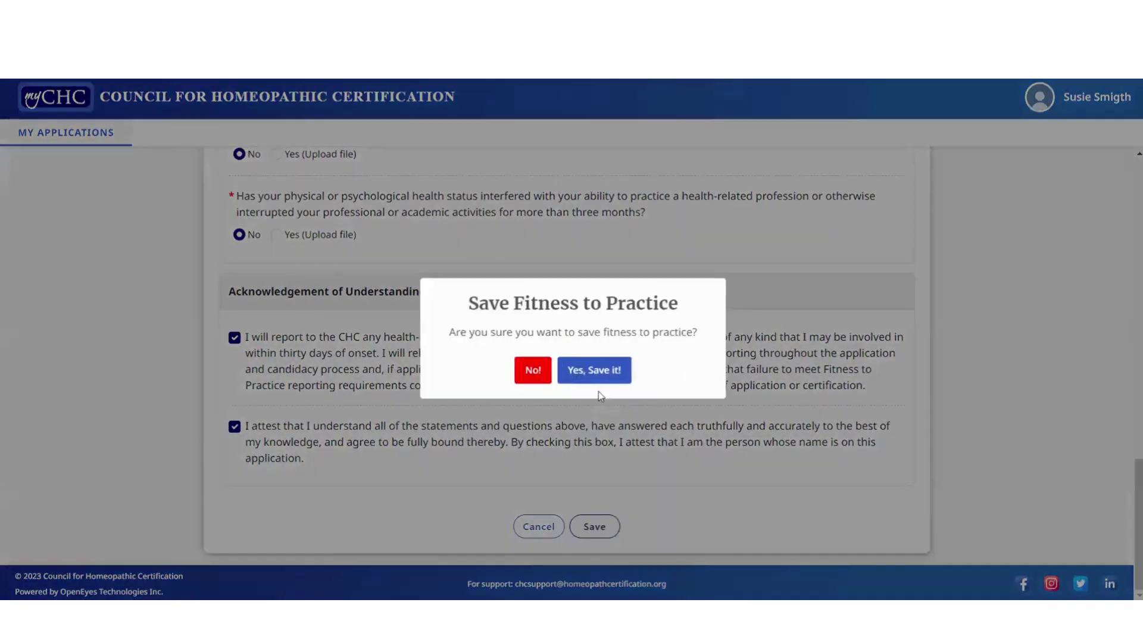
pyautogui.click(599, 369)
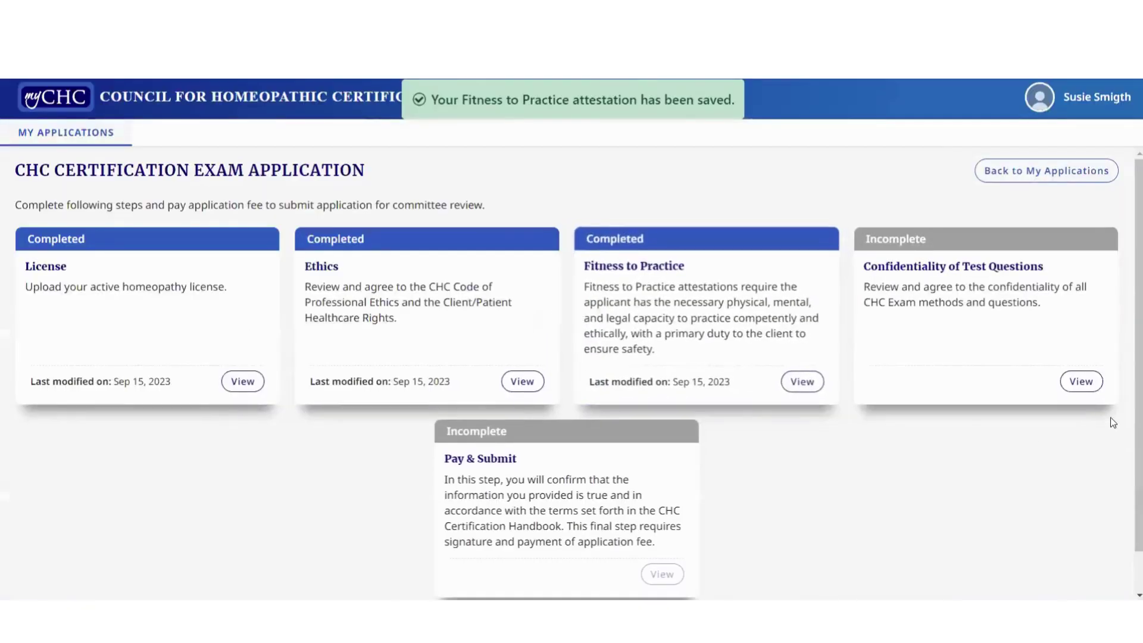
# Agree to not discuss the exam, keep questions confidential, and leave belongings outside; then save
pyautogui.click(1078, 381)
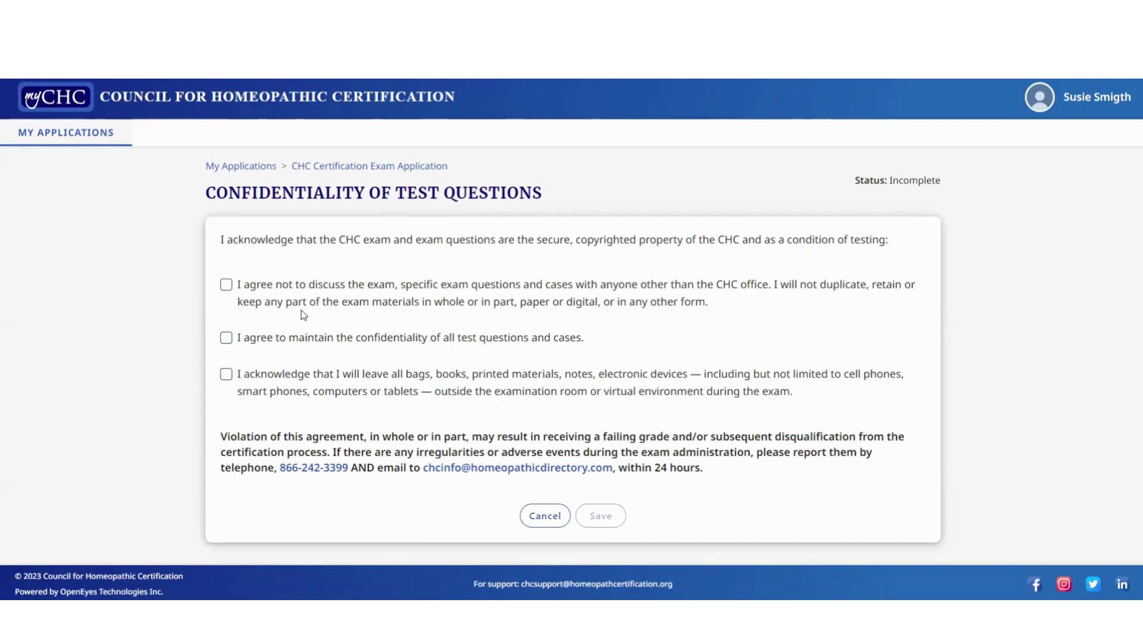
pyautogui.click(226, 285)
pyautogui.click(226, 338)
pyautogui.click(226, 375)
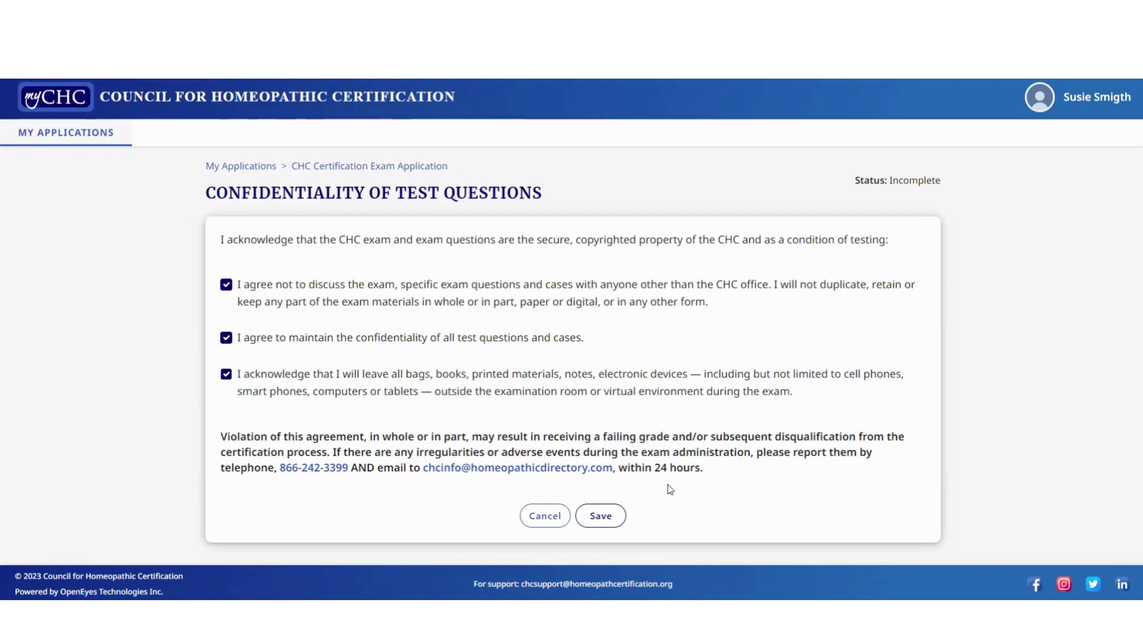
pyautogui.click(601, 516)
pyautogui.click(581, 394)
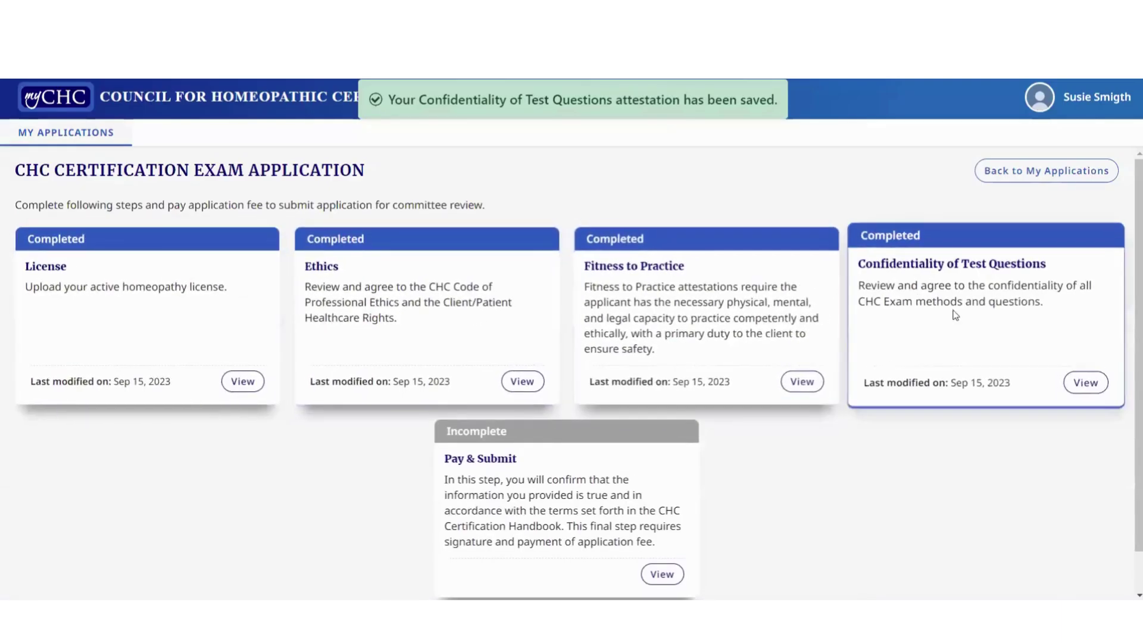
# On Pay & Submit, confirm all sections were read and details are true, then draw a signature
pyautogui.click(663, 578)
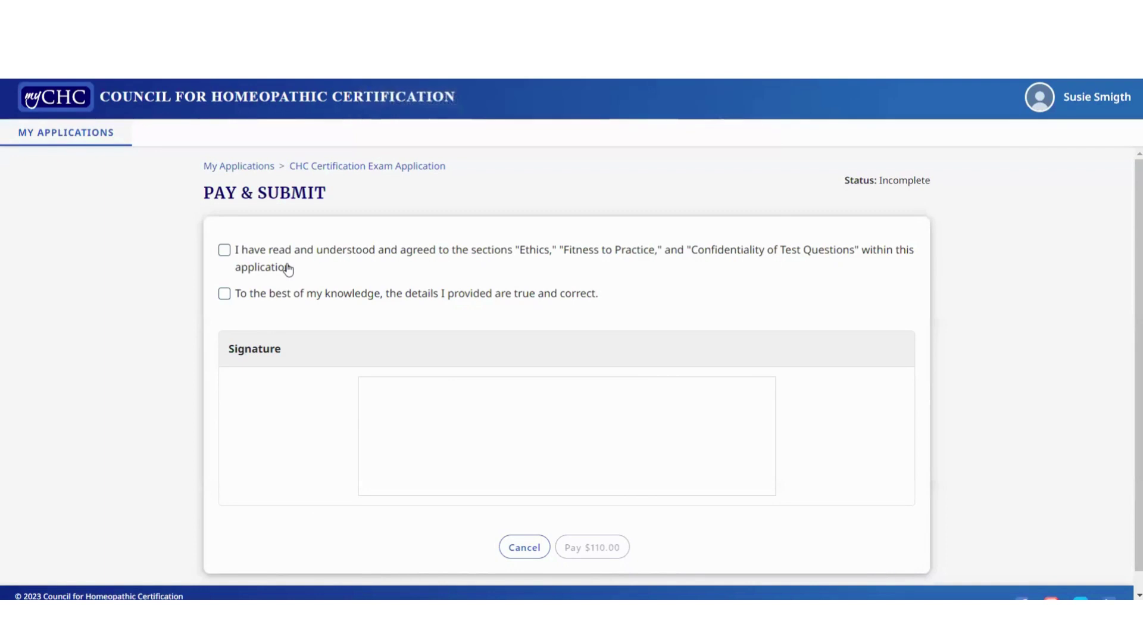
pyautogui.click(224, 253)
pyautogui.click(224, 293)
pyautogui.moveTo(397, 400)
pyautogui.mouseDown()
pyautogui.moveTo(490, 441)
pyautogui.moveTo(610, 417)
pyautogui.mouseUp()
pyautogui.moveTo(645, 462); pyautogui.dragTo(738, 446)
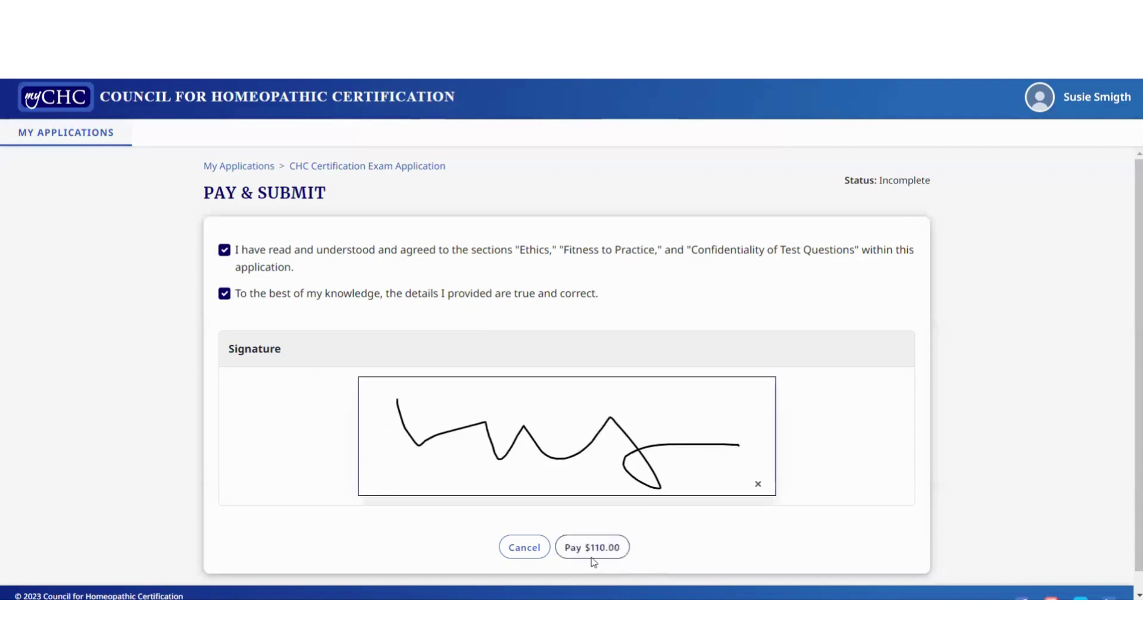
# Pay the $110.00 application fee by card in the Stripe payment form
pyautogui.click(592, 555)
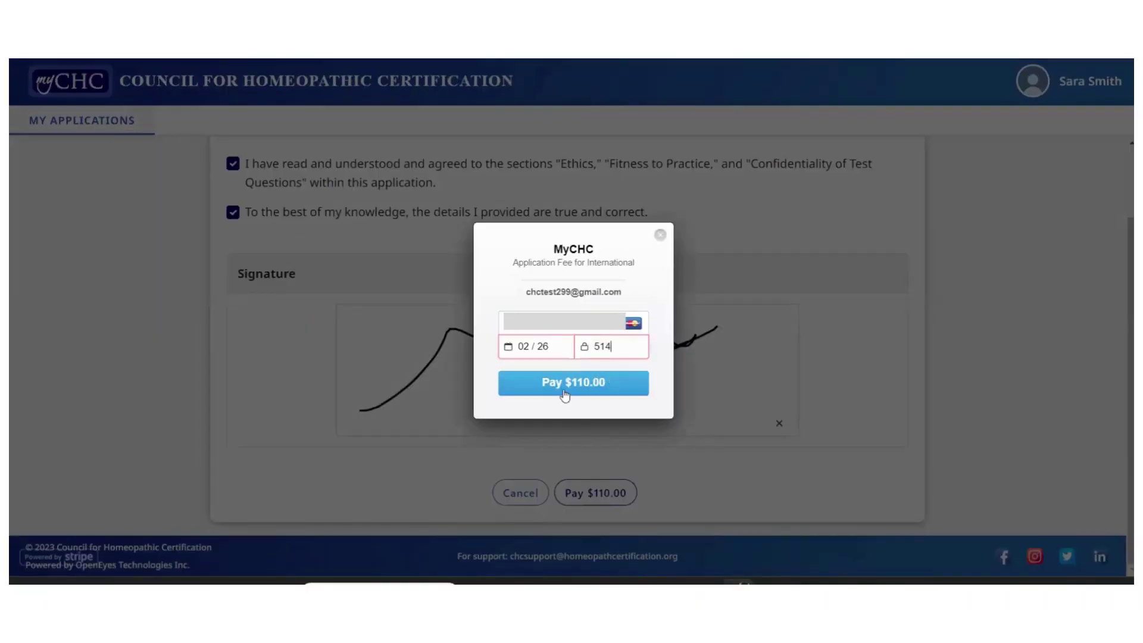
pyautogui.click(565, 394)
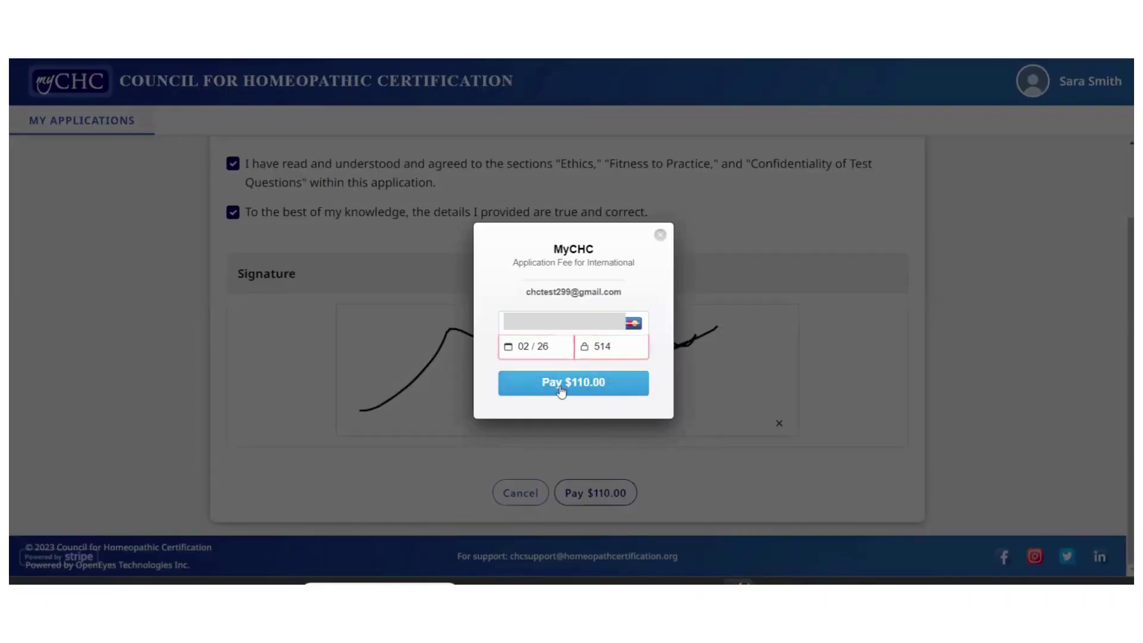